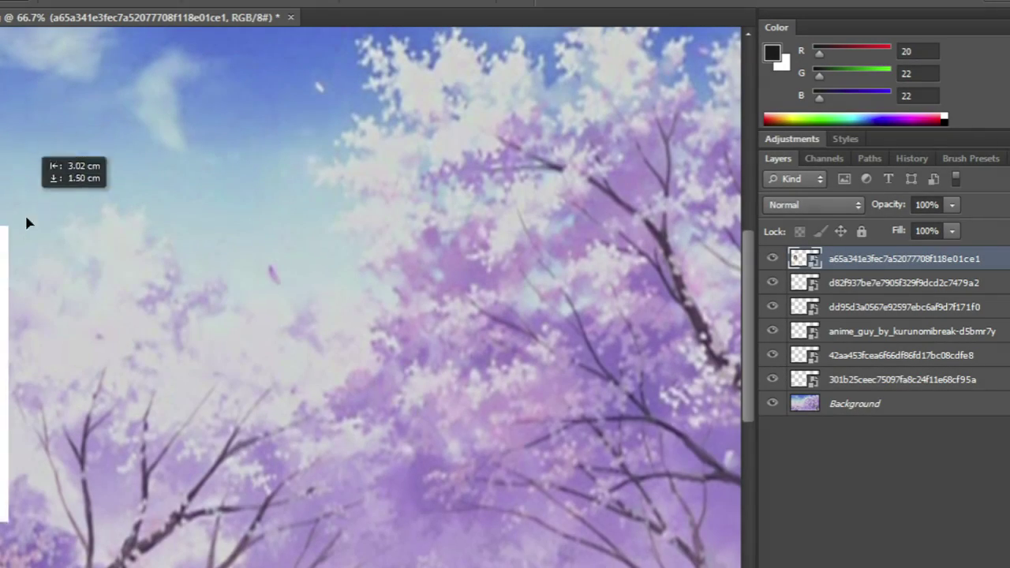
Move the image of the girl with glasses onto the cherry blossom background and place the purple-haired boy's image against its right edge.
drag(26, 223, 250, 127)
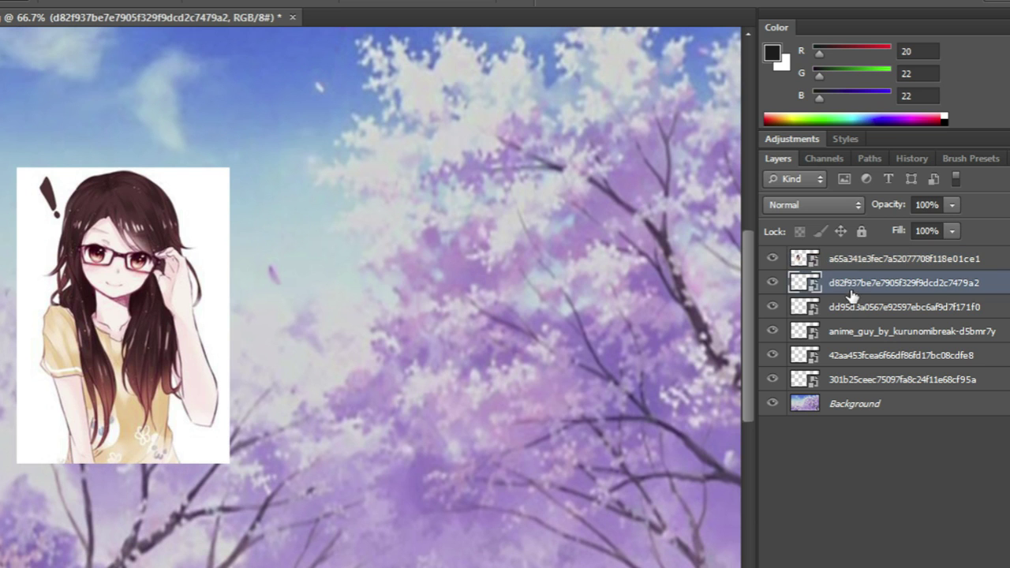
drag(610, 458, 512, 44)
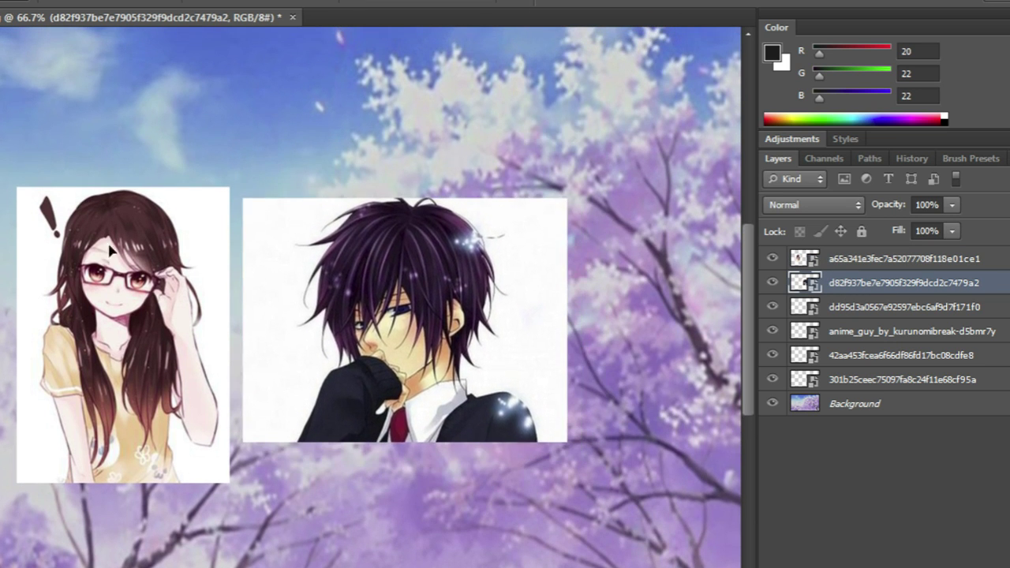
drag(355, 311, 261, 229)
drag(667, 261, 523, 218)
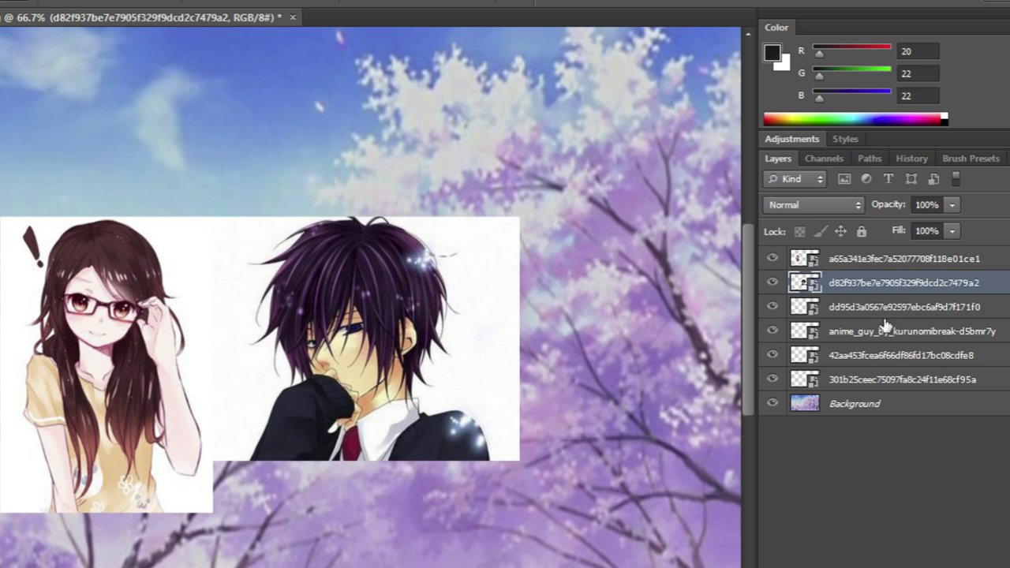
Shift the purple-haired boy's image lower beside the girl and move it mostly off the canvas's lower right.
mouse_move(345, 174)
mouse_down()
mouse_move(361, 197)
mouse_move(367, 158)
mouse_move(340, 202)
mouse_move(310, 117)
mouse_move(341, 178)
mouse_up()
click(830, 282)
drag(529, 319, 533, 271)
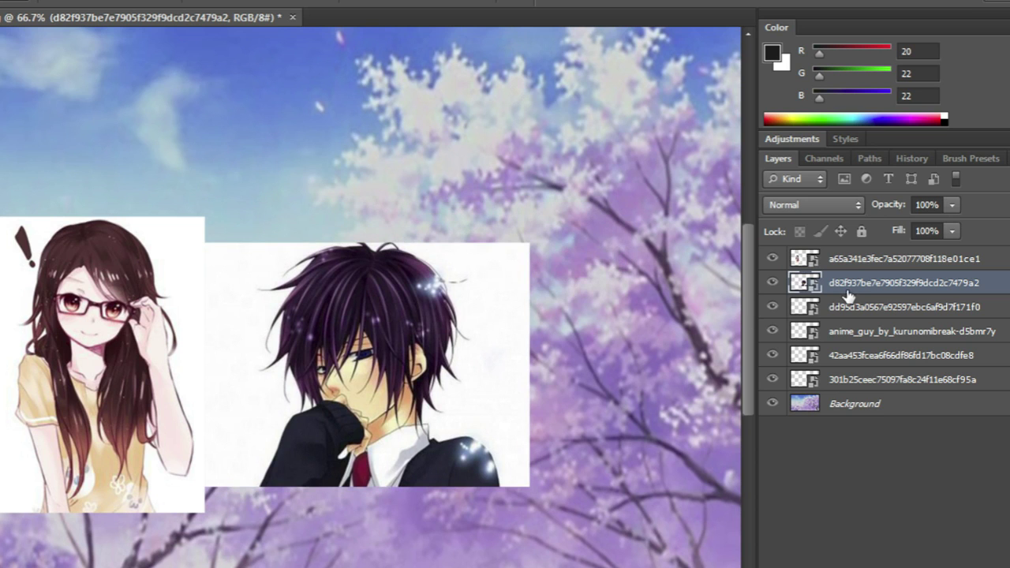
drag(565, 231, 600, 273)
mouse_move(445, 312)
mouse_down()
mouse_move(741, 332)
mouse_move(442, 312)
mouse_up()
drag(221, 228, 559, 527)
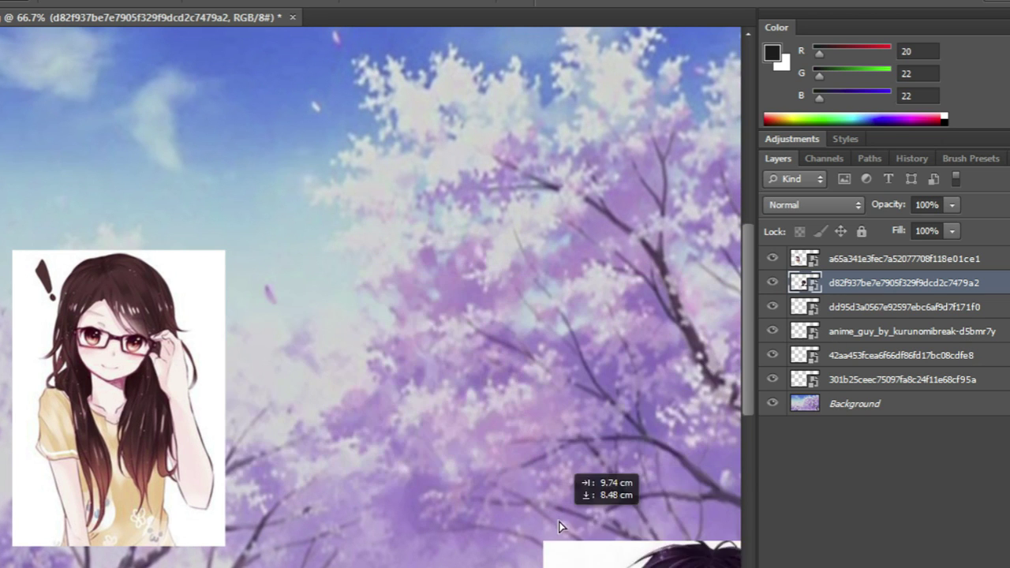
Bring the silver-haired boy's image onto the cherry blossom background and set the girl's image against its left edge.
drag(416, 192, 596, 162)
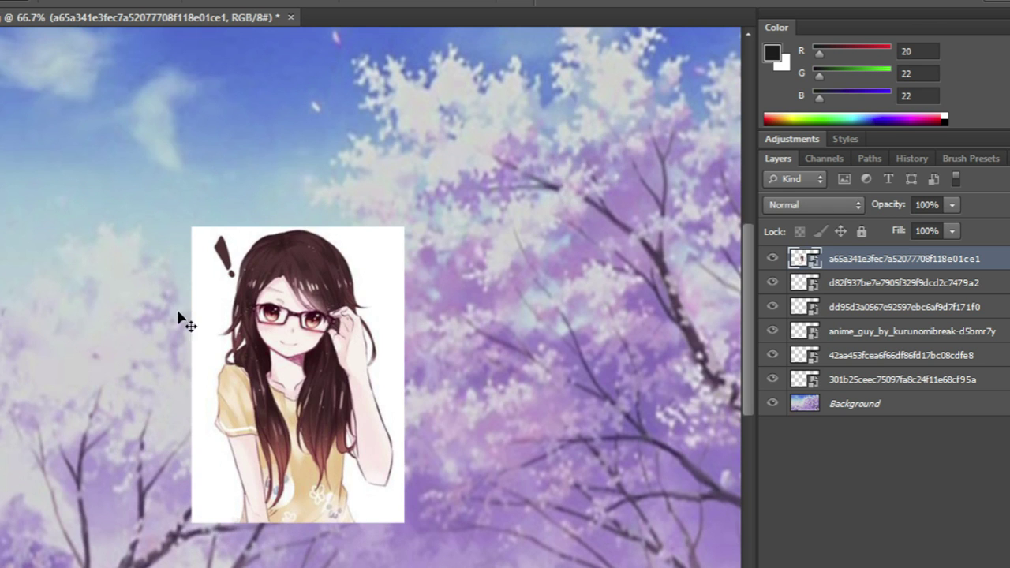
drag(184, 322, 198, 230)
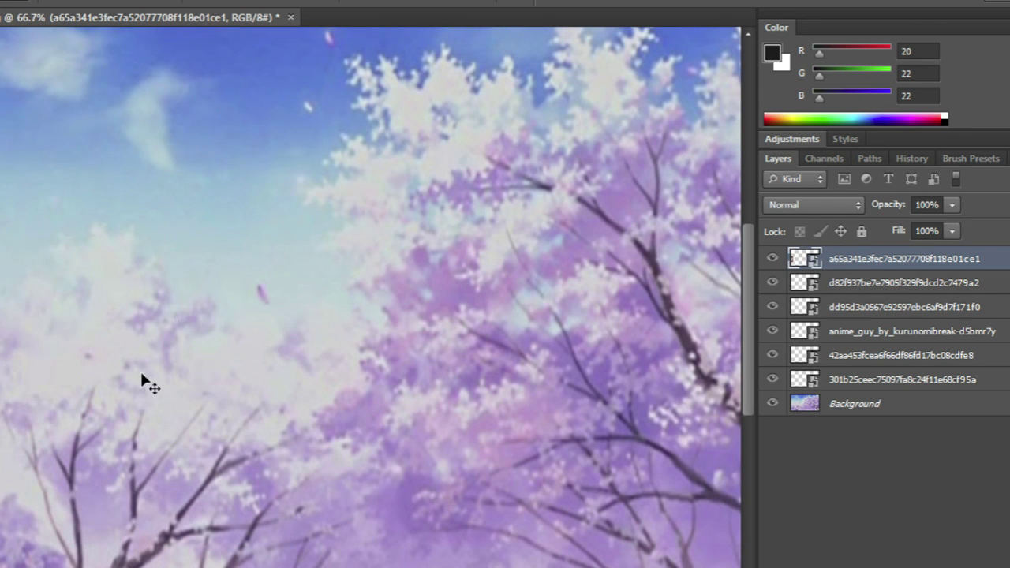
drag(188, 301, 507, 394)
drag(506, 394, 507, 353)
drag(613, 410, 594, 390)
click(505, 241)
drag(509, 245, 436, 261)
drag(536, 188, 464, 229)
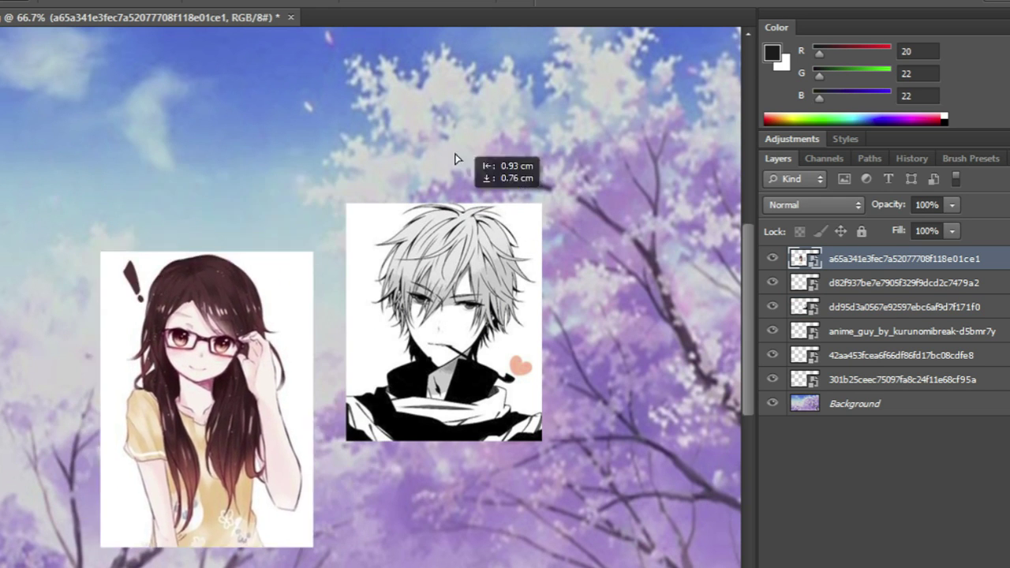
drag(242, 197, 506, 228)
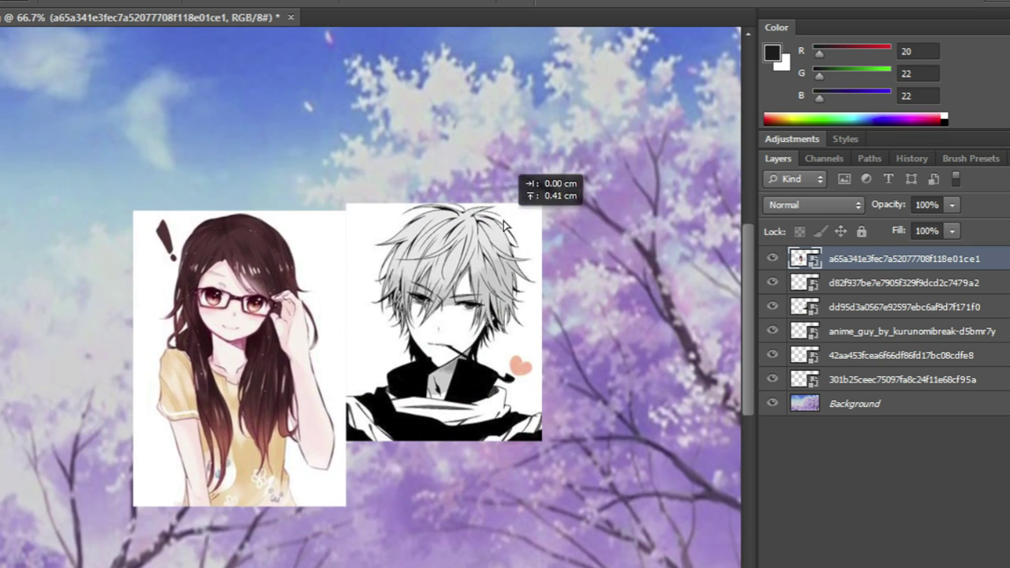
Move the silver-haired boy's image off the canvas and shift the girl's image toward the left side of the background.
drag(455, 302, 409, 188)
drag(611, 241, 658, 271)
click(857, 263)
drag(588, 240, 597, 285)
drag(715, 264, 647, 567)
drag(534, 465, 439, 535)
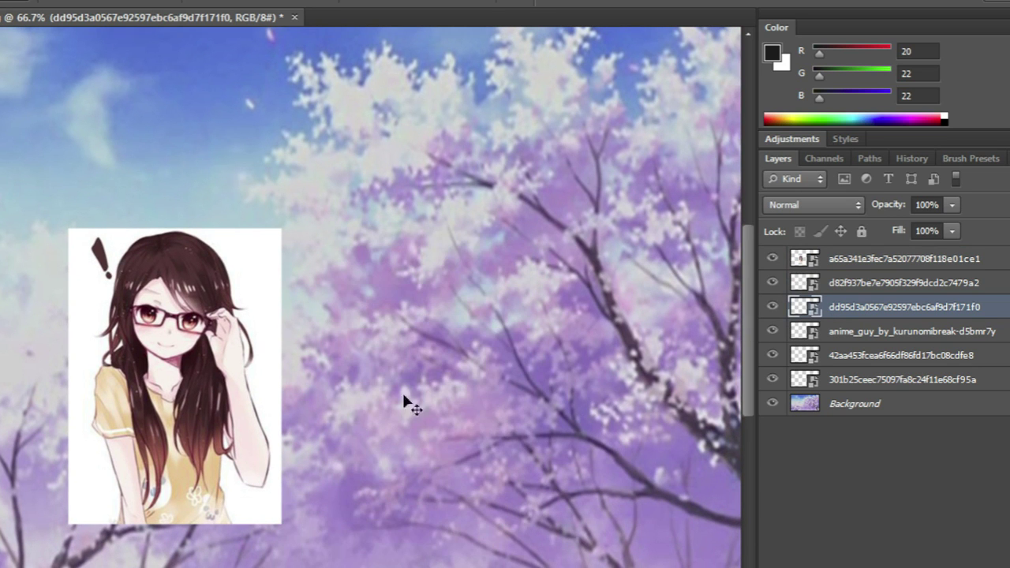
Place the black-haired boy with glasses on the starry night background and set the girl's image against its right edge.
drag(419, 297, 880, 330)
drag(419, 331, 192, 293)
drag(312, 196, 304, 294)
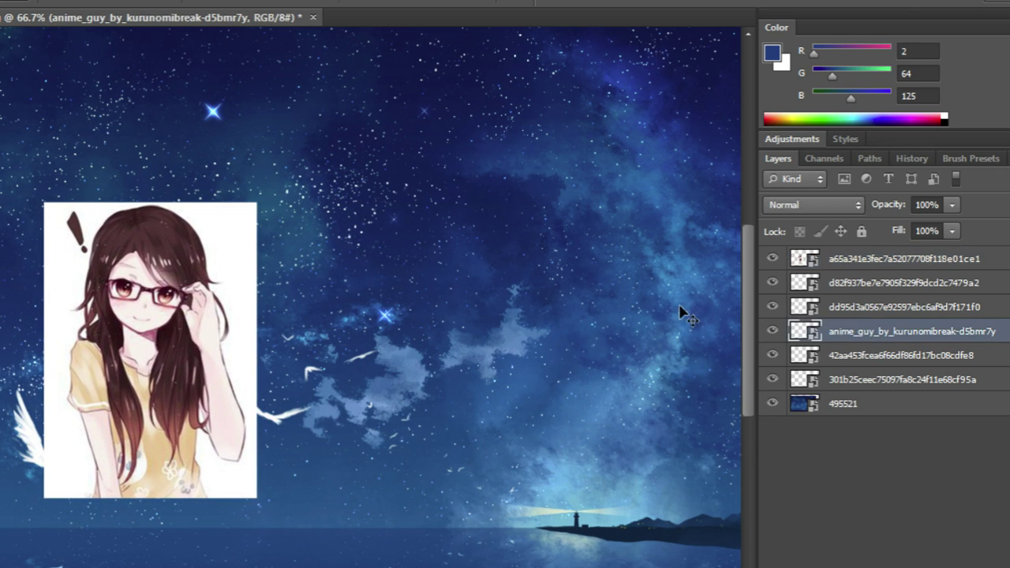
drag(552, 564, 244, 95)
key(alt+period)
drag(557, 288, 492, 304)
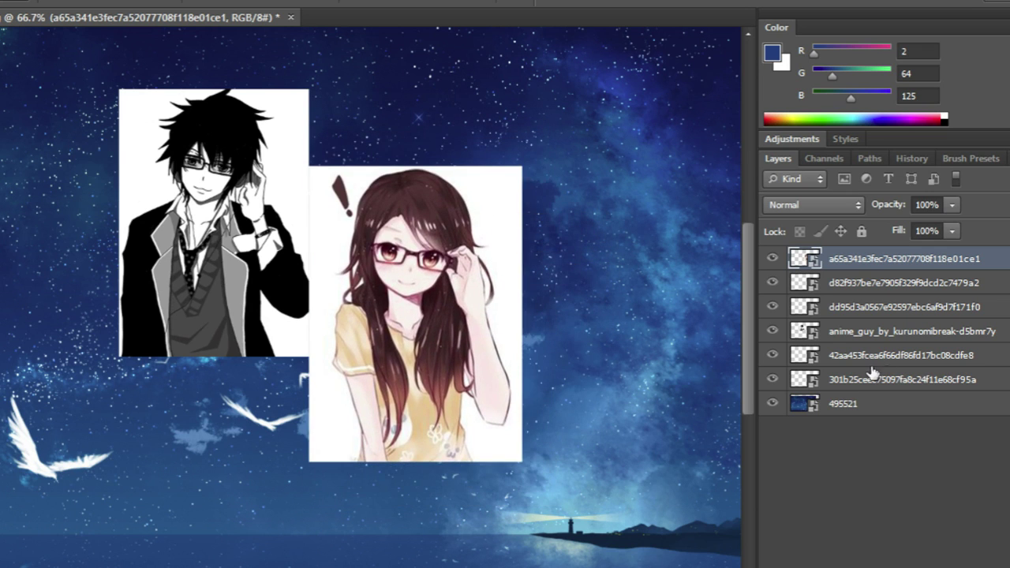
Separate the black-haired boy's image from the girl's on the starry background and move both images off the canvas.
drag(536, 363, 437, 360)
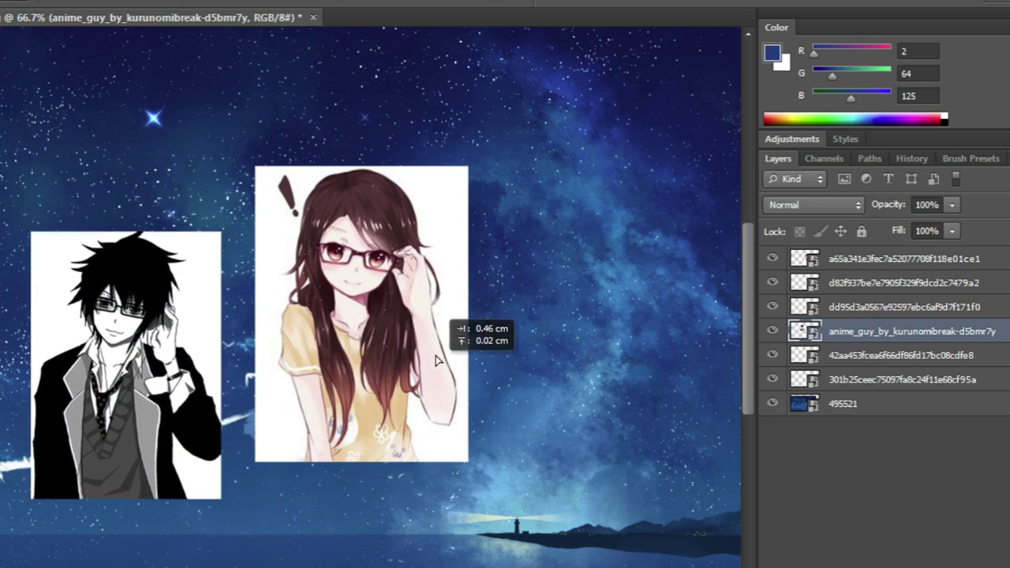
mouse_move(442, 309)
mouse_down()
mouse_move(502, 201)
mouse_move(442, 234)
mouse_move(403, 335)
mouse_move(504, 332)
mouse_move(414, 273)
mouse_move(500, 184)
mouse_move(454, 299)
mouse_up()
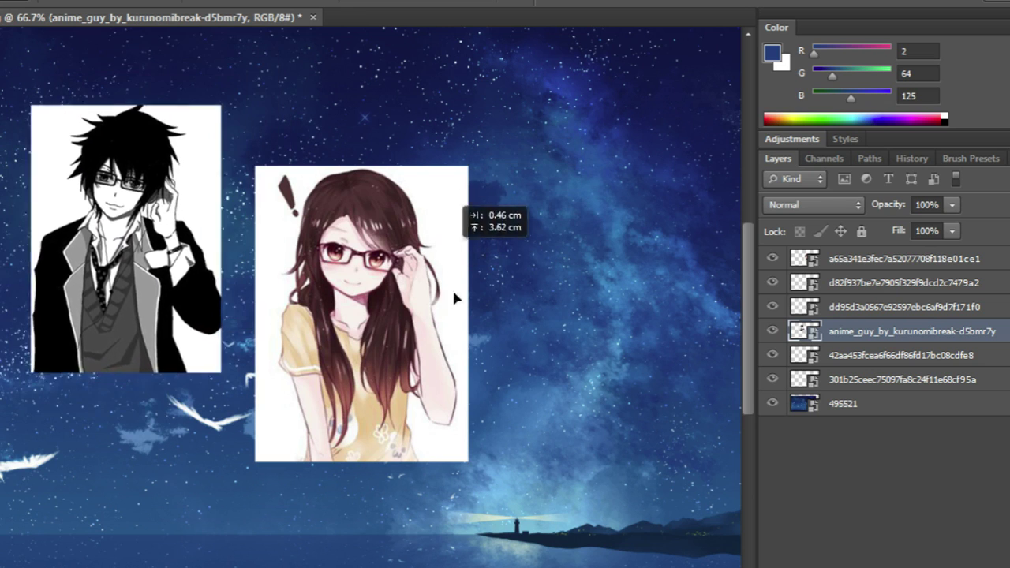
drag(499, 425, 461, 340)
drag(604, 239, 604, 292)
drag(447, 357, 451, 300)
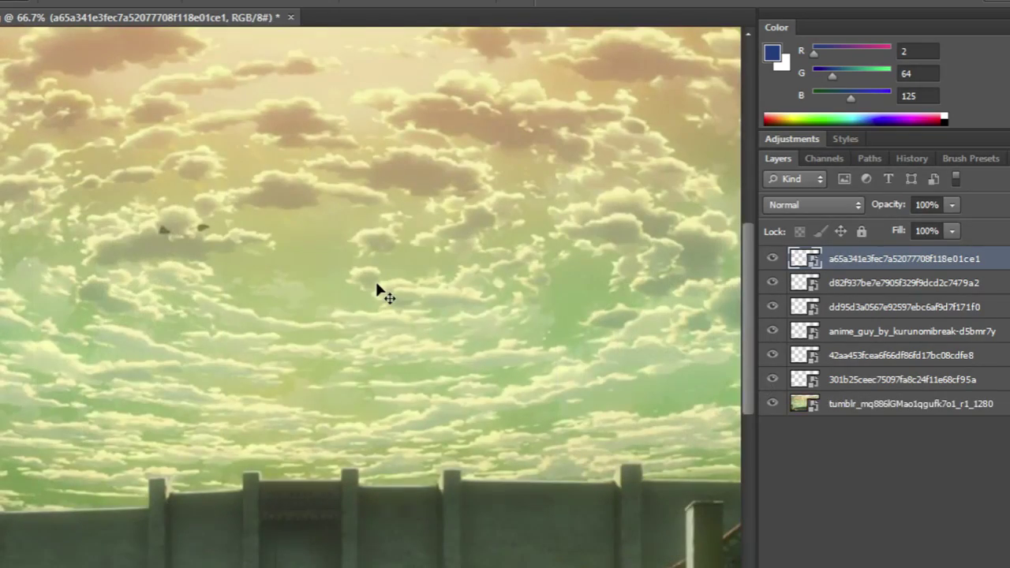
Bring the girl's and the blond boy's images onto the green cloudy sky, with the girl at the lower left and the boy above.
drag(337, 226, 4, 207)
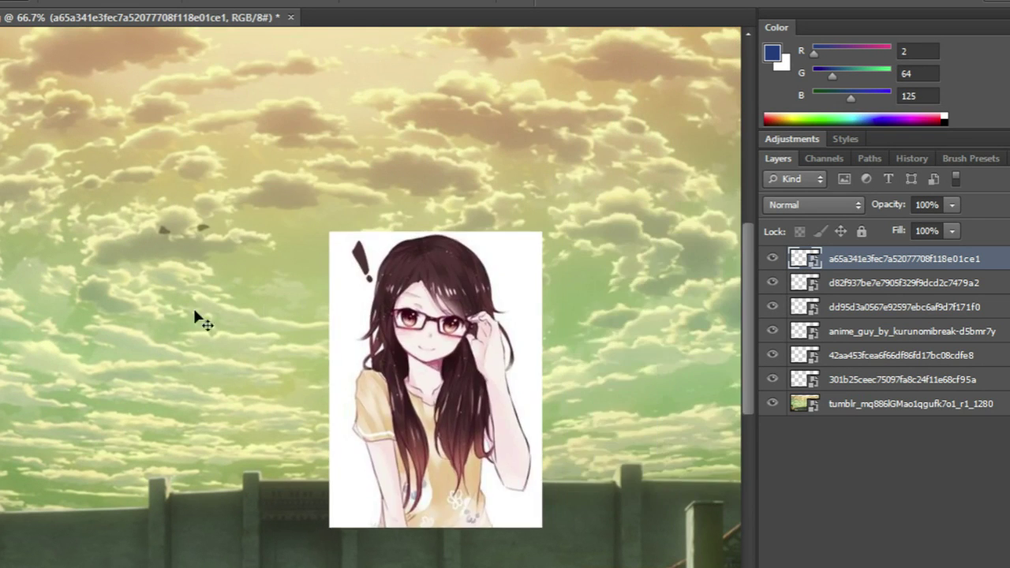
drag(198, 320, 321, 308)
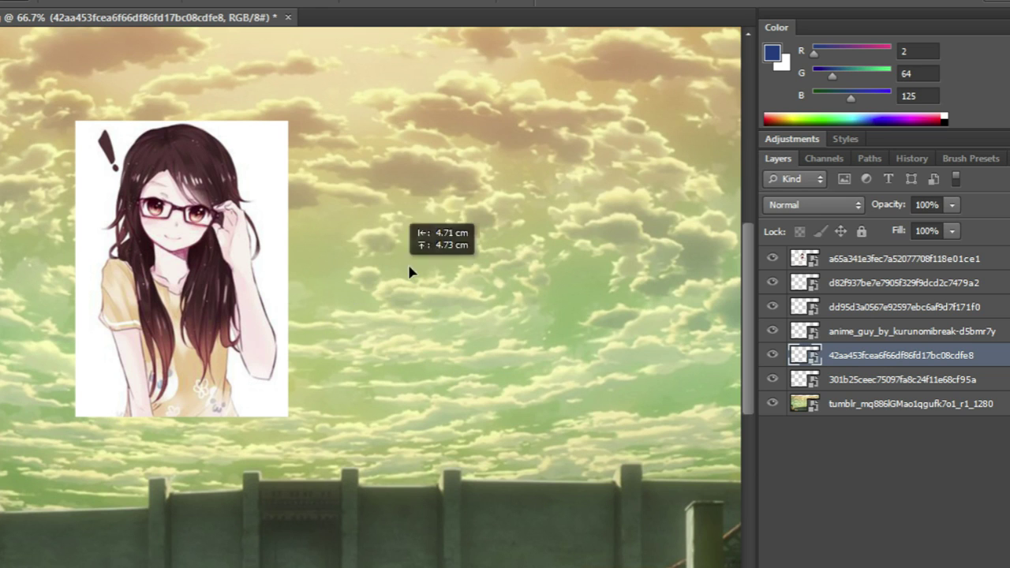
drag(386, 280, 385, 280)
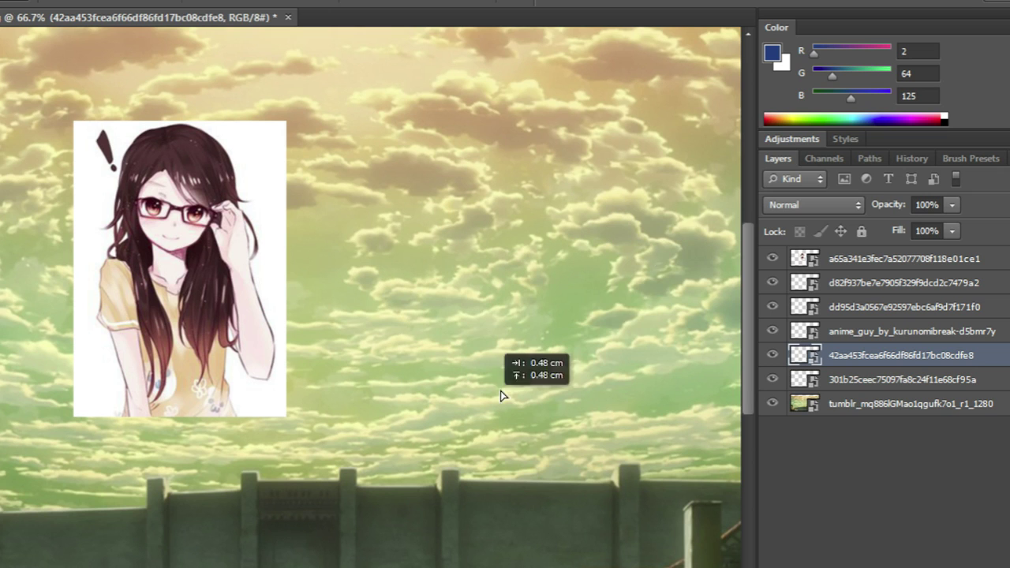
drag(500, 166, 693, 274)
drag(628, 271, 420, 216)
drag(397, 180, 371, 562)
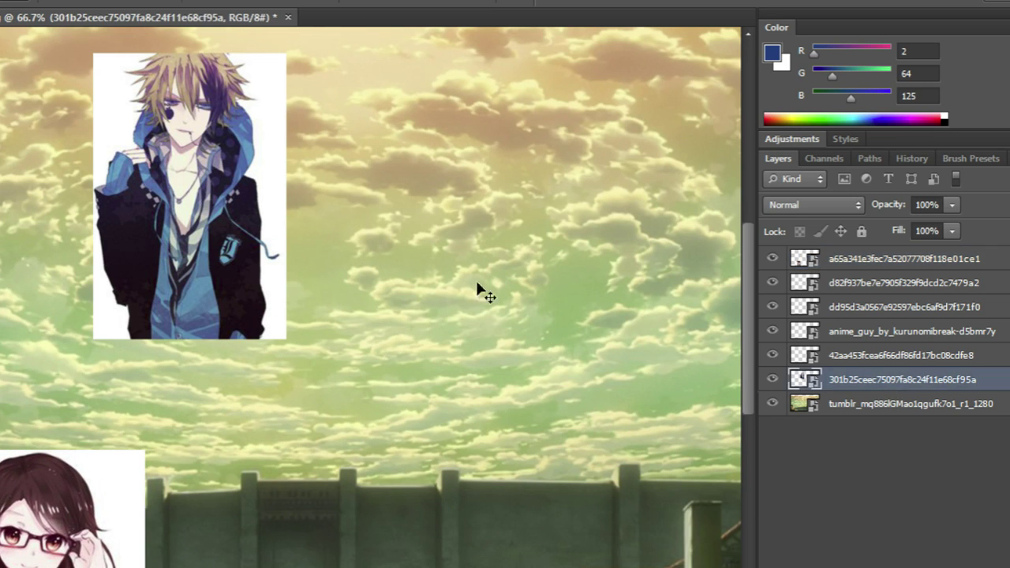
Move the blond boy's image toward the middle of the cloudy sky, adjust its position and undo the last move.
drag(476, 283, 631, 335)
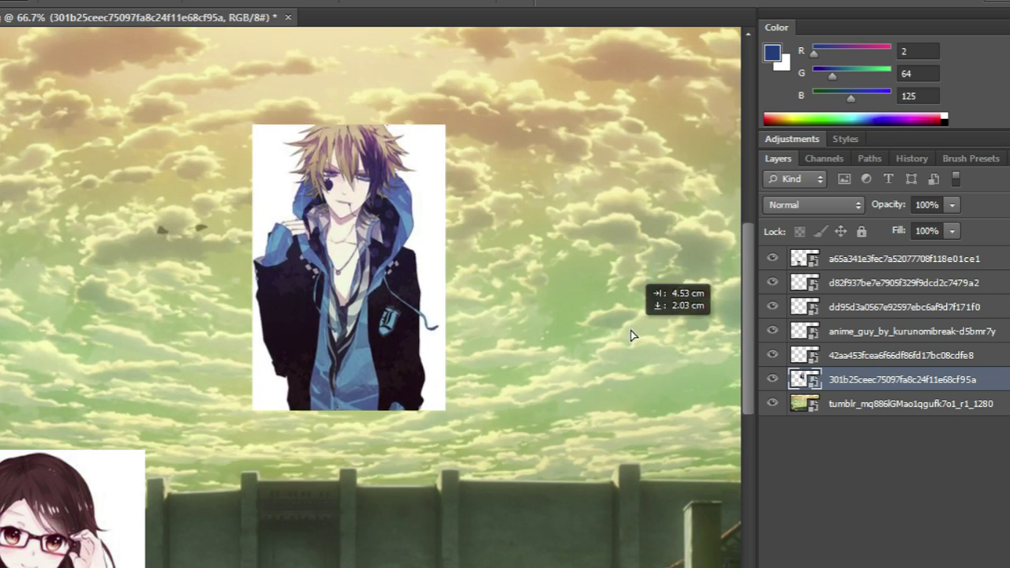
drag(609, 356, 638, 371)
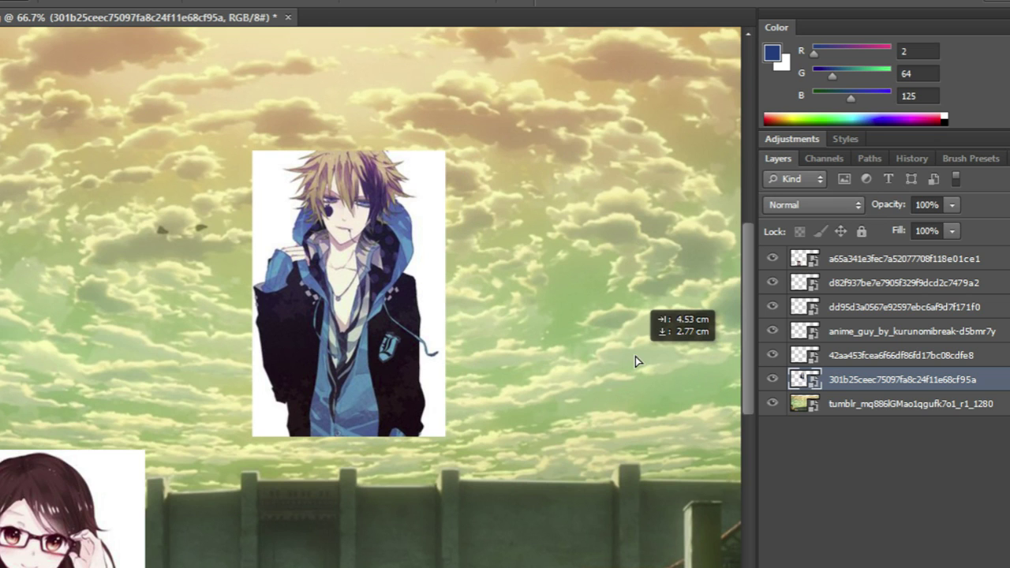
drag(607, 373, 619, 334)
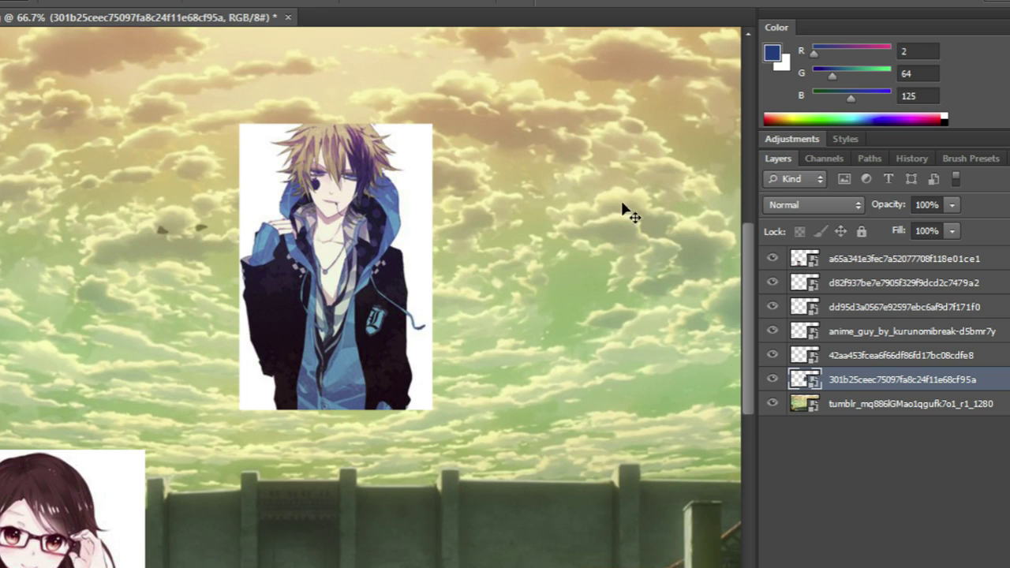
key(ctrl+z)
Place the girl's image near the upper middle of the purple city sunset background.
drag(502, 328, 432, 304)
drag(423, 397, 407, 354)
drag(567, 271, 655, 298)
drag(550, 318, 546, 324)
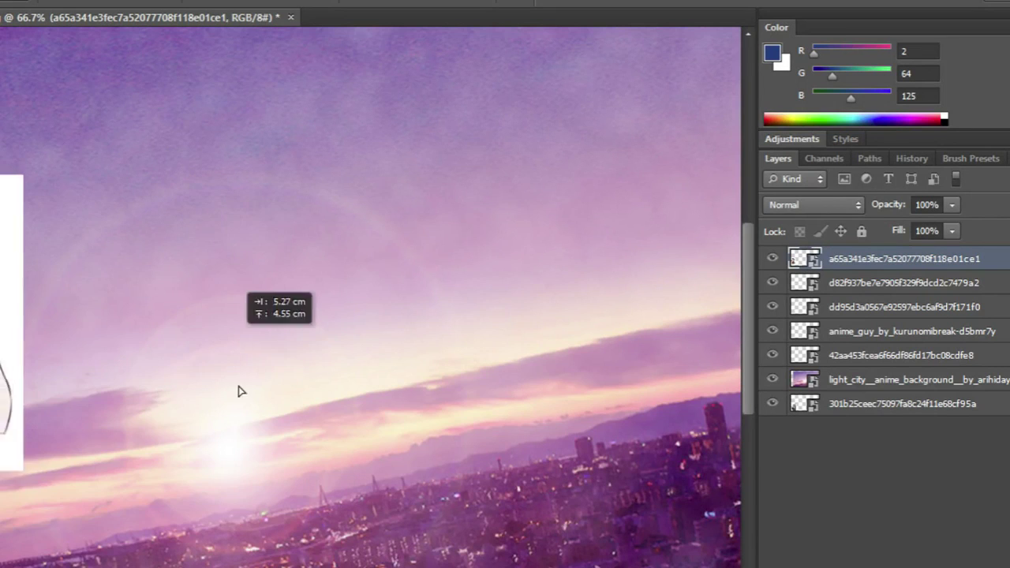
drag(241, 392, 711, 371)
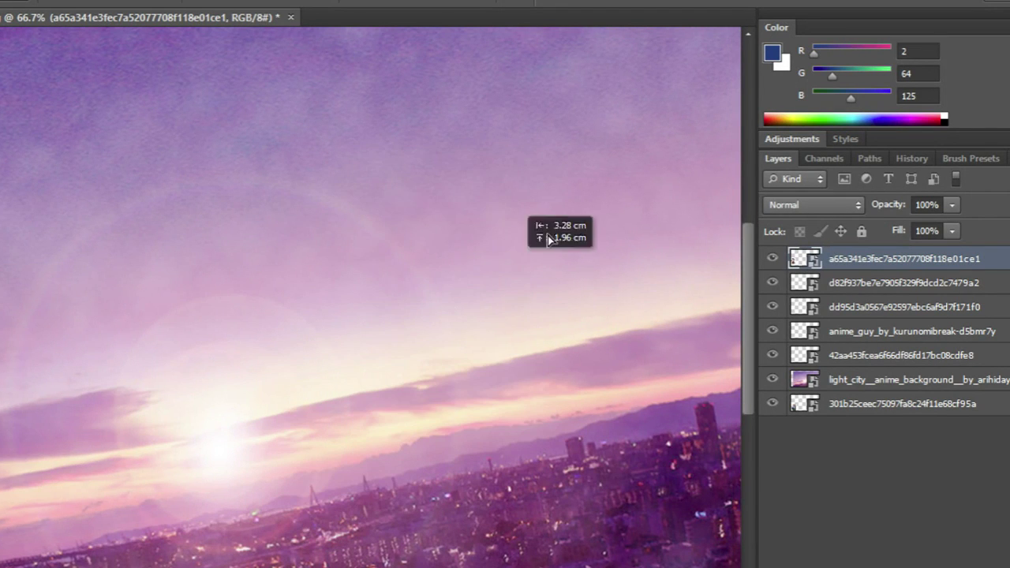
drag(437, 331, 652, 237)
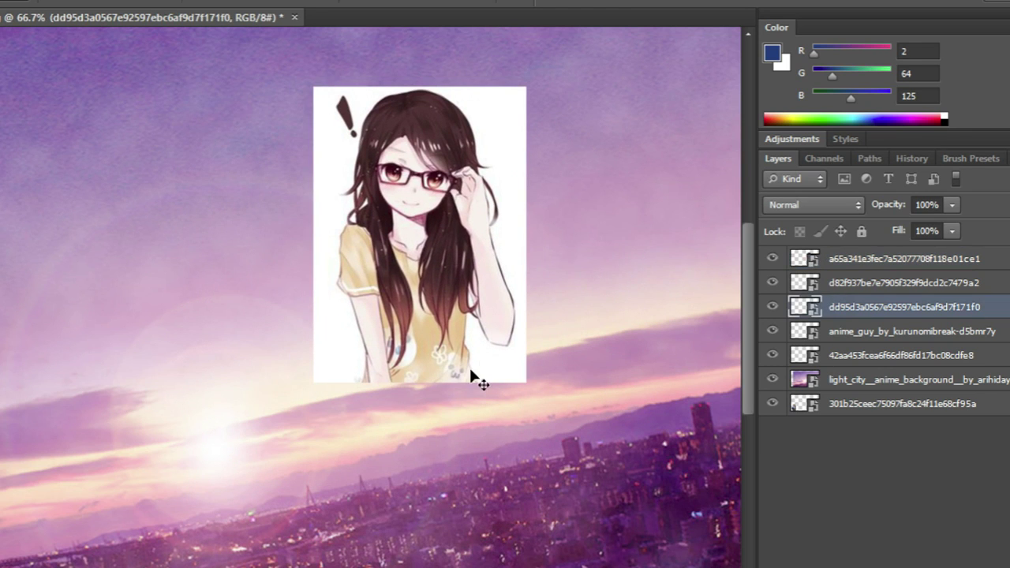
Arrange the silver-haired, purple-haired and black-haired boys' images around the girl on the city sunset background.
drag(314, 210, 322, 333)
drag(387, 384, 512, 312)
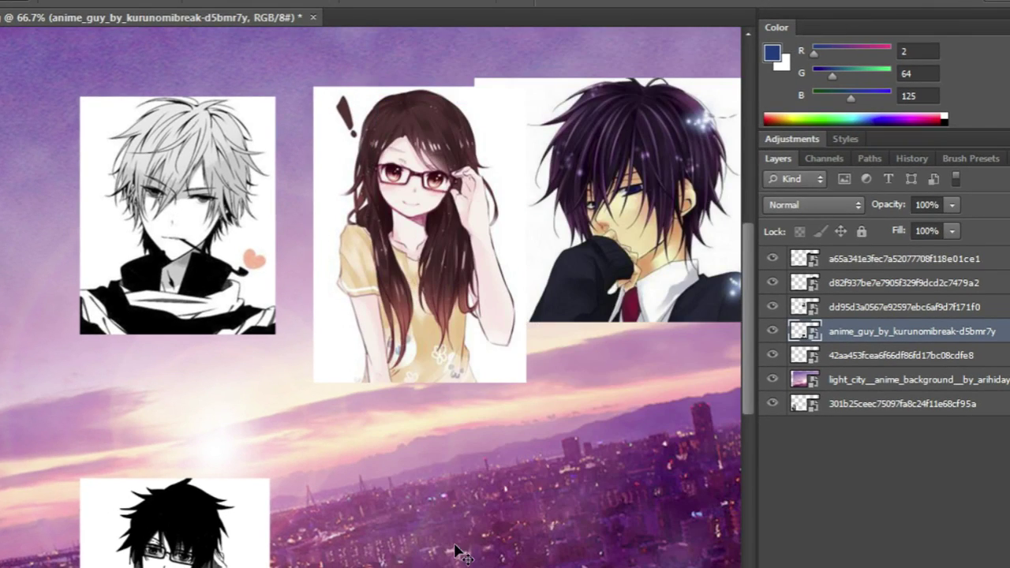
drag(458, 552, 453, 501)
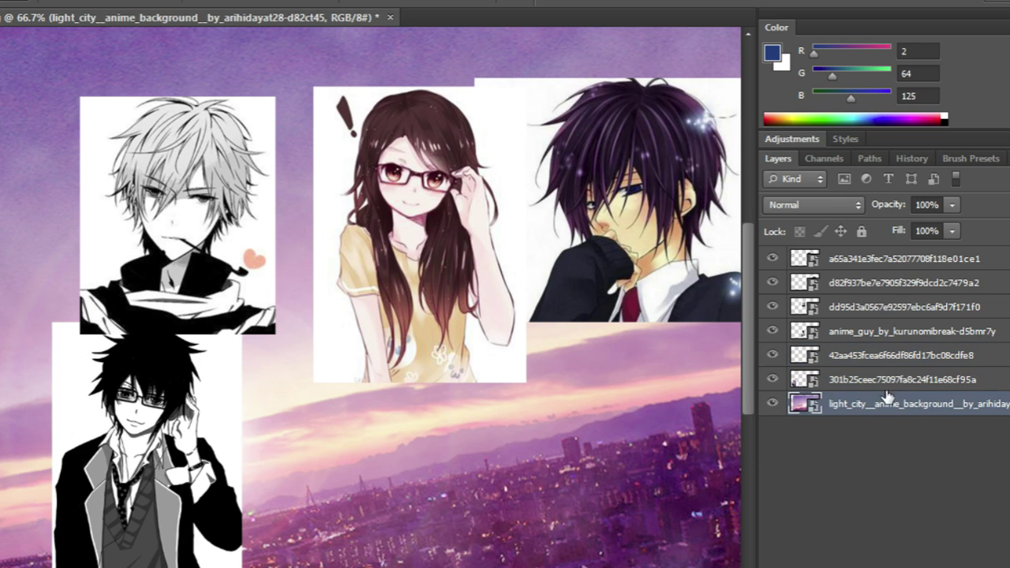
Place the blond boy's image over the city below the girl and nudge the girl's image slightly left.
click(892, 380)
drag(631, 333, 659, 551)
drag(620, 443, 588, 479)
drag(411, 285, 471, 285)
Clear the boys' images away from the girl, moving the purple-haired one to the upper left and the others toward or past the canvas edge.
drag(584, 260, 0, 237)
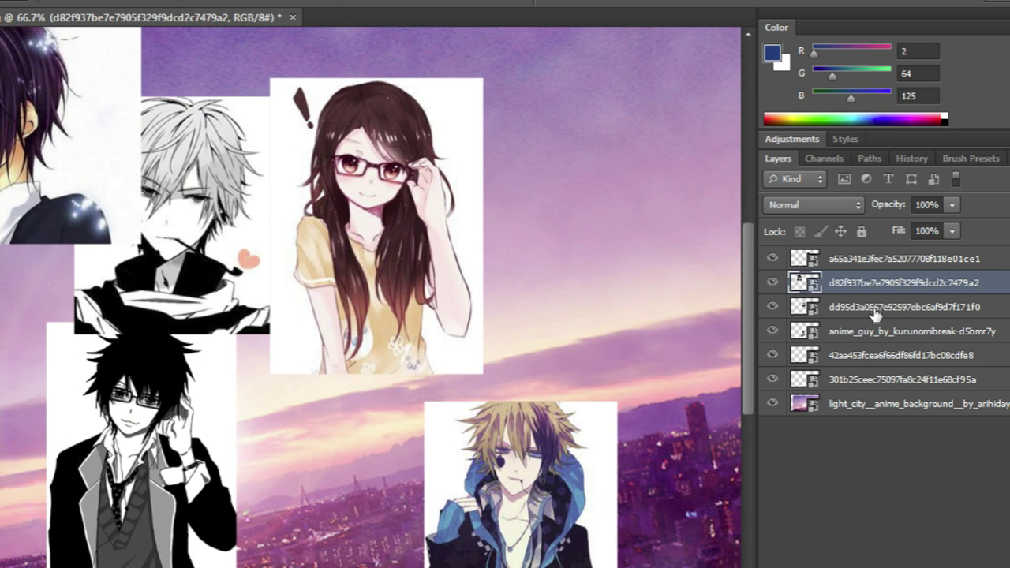
drag(457, 275, 231, 401)
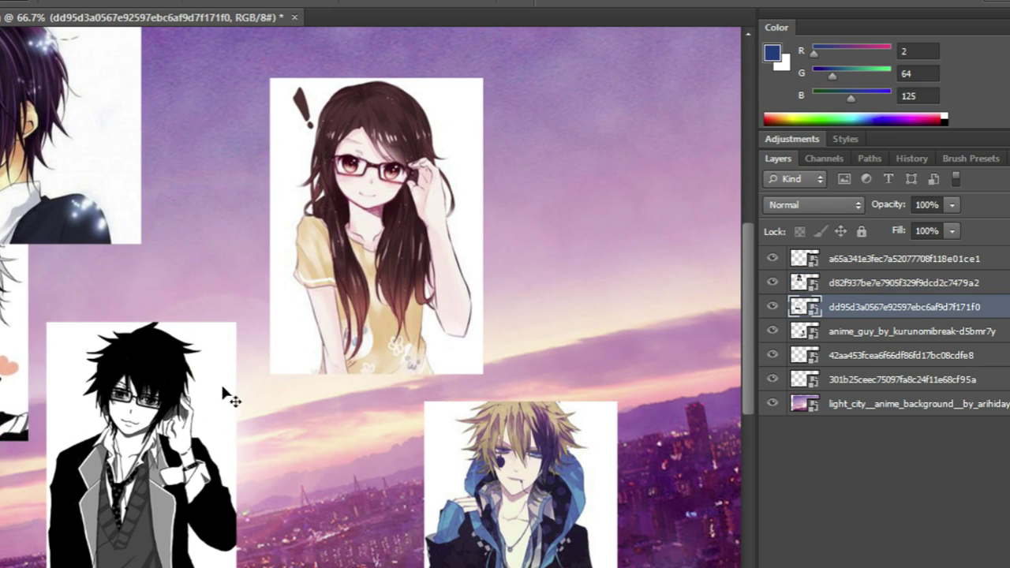
drag(535, 383, 237, 552)
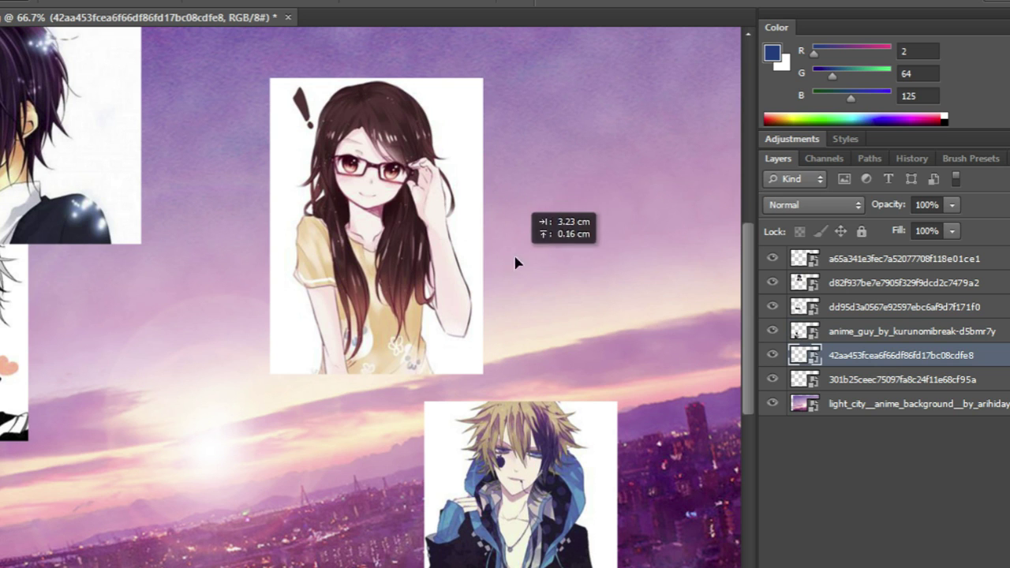
click(889, 380)
mouse_move(478, 324)
mouse_down()
mouse_move(293, 342)
mouse_move(190, 338)
mouse_move(168, 275)
mouse_move(178, 231)
mouse_move(331, 442)
mouse_move(480, 323)
mouse_up()
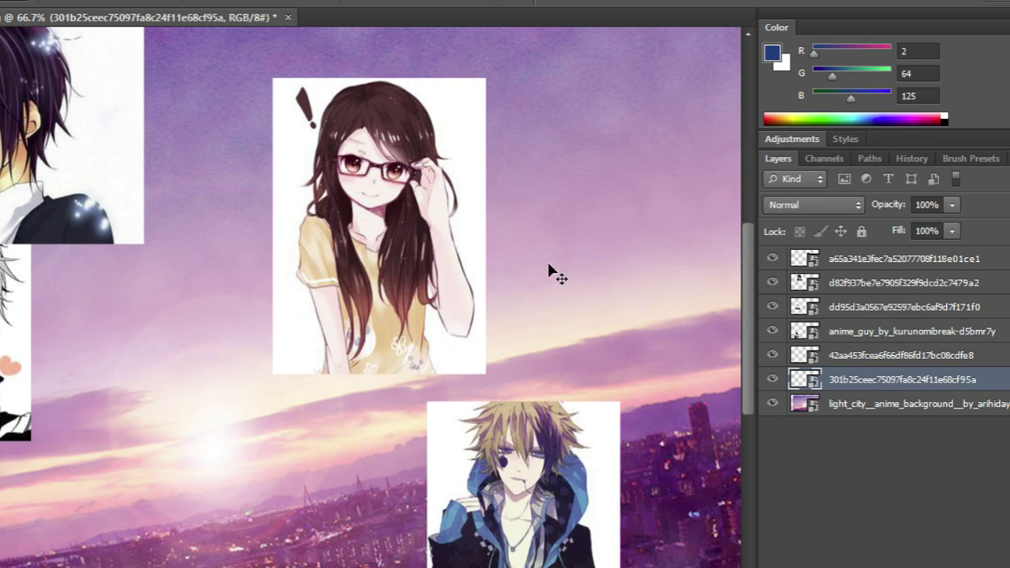
drag(754, 420, 60, 420)
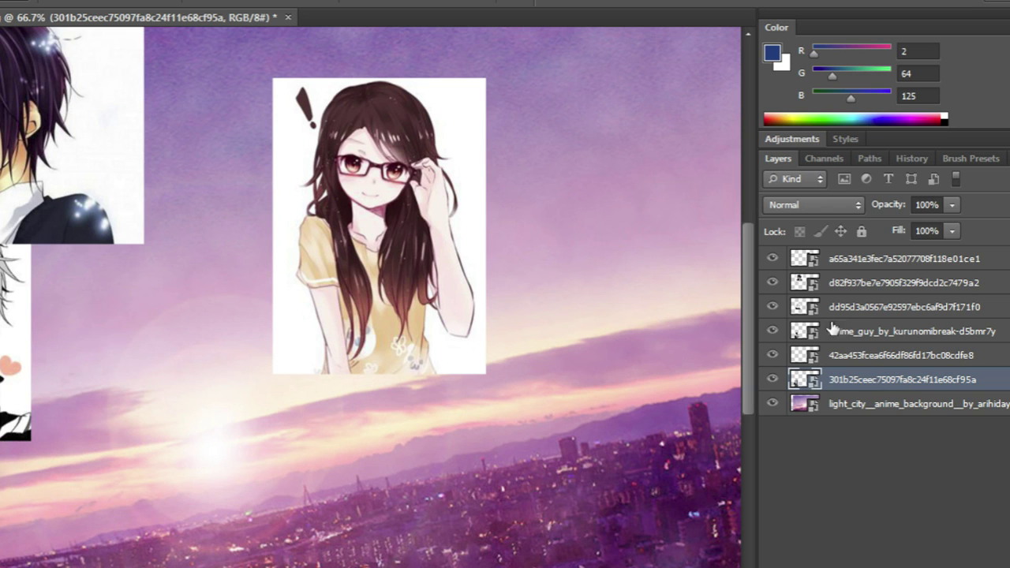
Bring the girl's image in from the canvas edge and position it on the otherwise empty transparent canvas.
drag(521, 315, 544, 334)
mouse_move(558, 386)
mouse_down()
mouse_move(542, 387)
mouse_move(552, 402)
mouse_move(516, 368)
mouse_move(491, 303)
mouse_move(534, 333)
mouse_move(548, 286)
mouse_move(525, 298)
mouse_move(543, 290)
mouse_move(579, 300)
mouse_up()
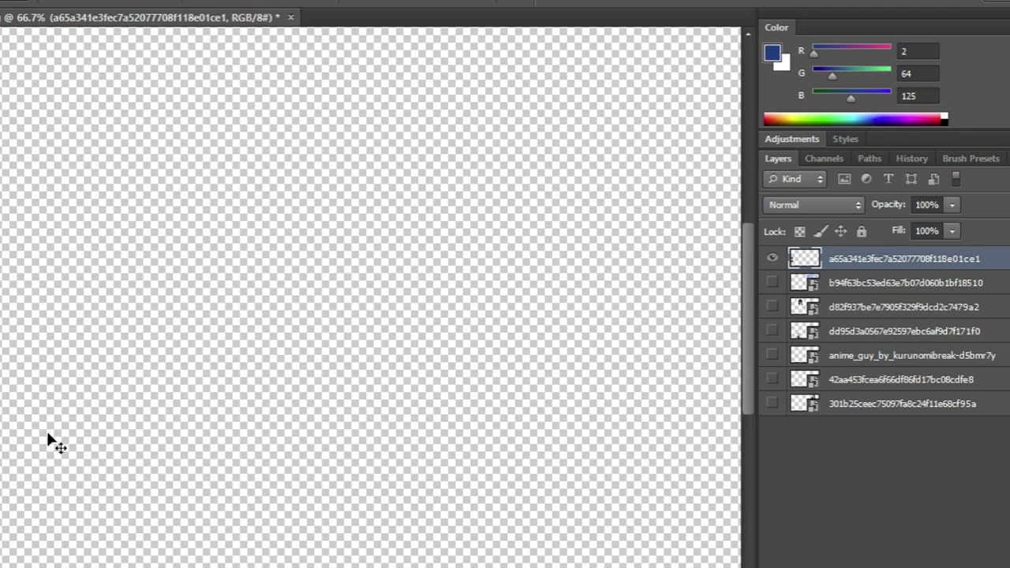
drag(172, 412, 333, 385)
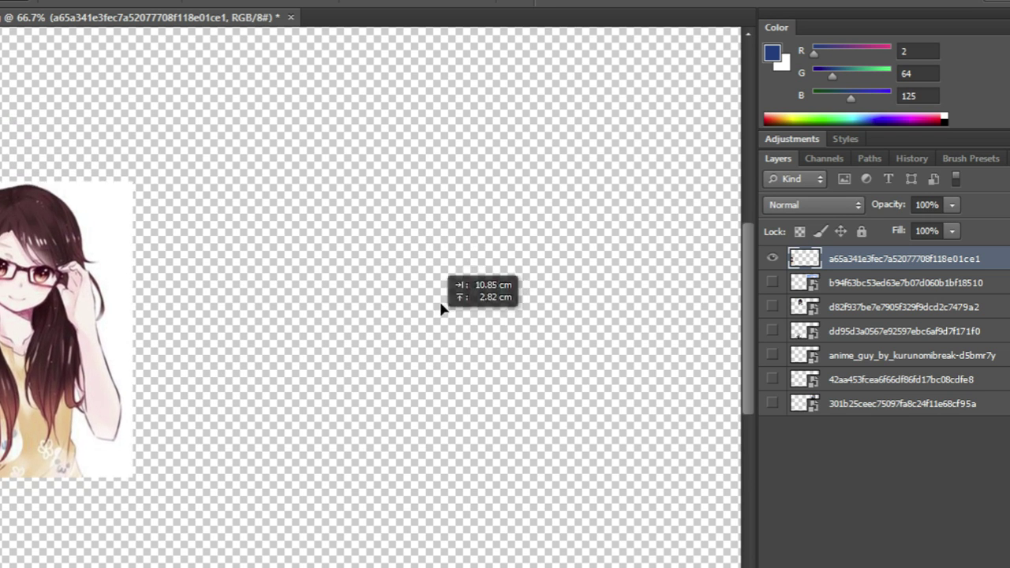
drag(441, 308, 558, 328)
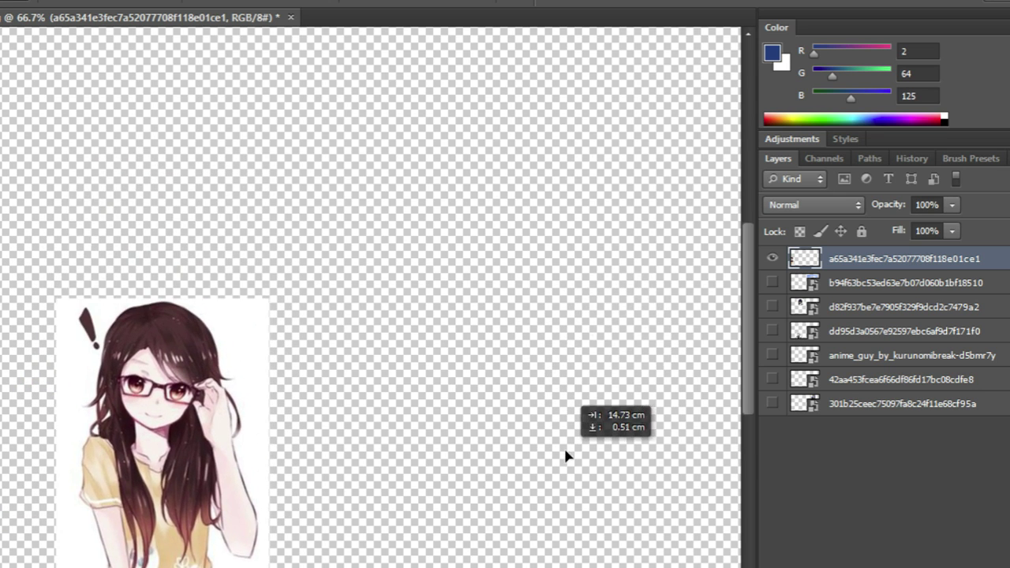
drag(548, 345, 618, 371)
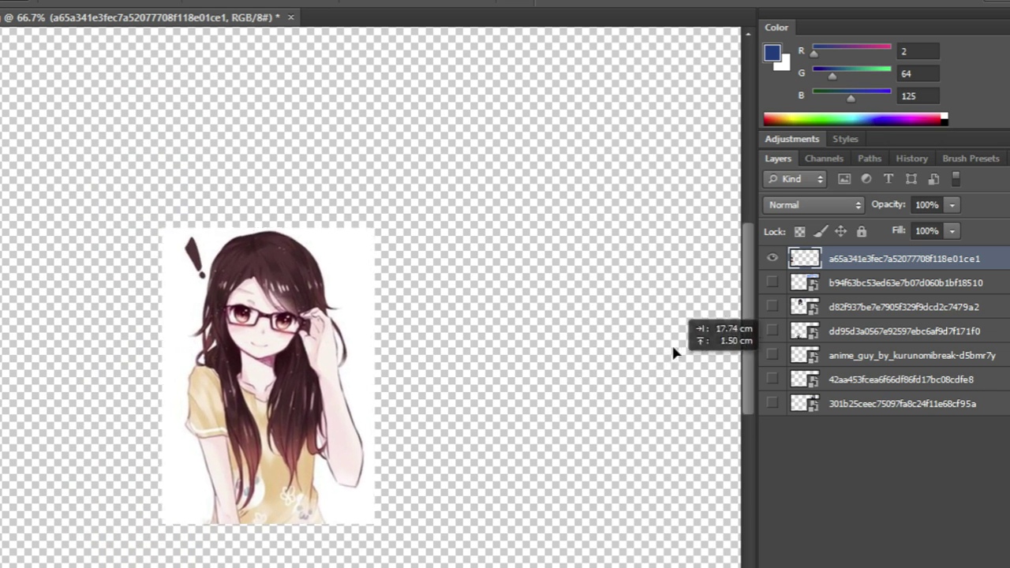
drag(643, 358, 585, 369)
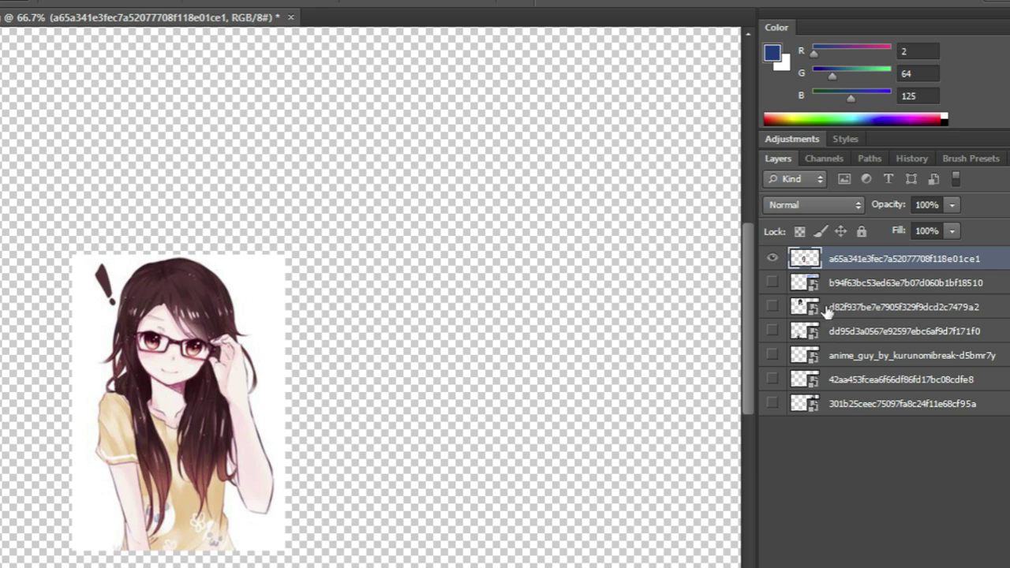
Switch the winged couple's image on and off several times, leaving it shown, and move the girl's image slightly up.
click(772, 284)
click(773, 285)
click(773, 284)
click(773, 284)
drag(410, 340, 396, 298)
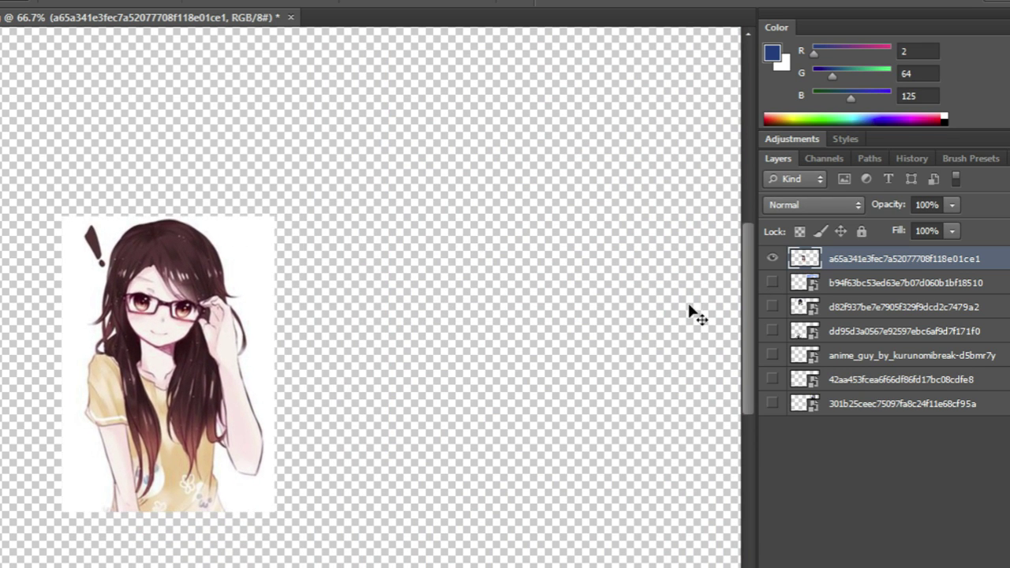
click(773, 284)
click(772, 284)
click(773, 284)
Arrange the winged couple's image to the right of the girl's image on the transparent canvas.
drag(606, 231, 359, 136)
key(alt+])
key(alt+[)
drag(575, 282, 272, 209)
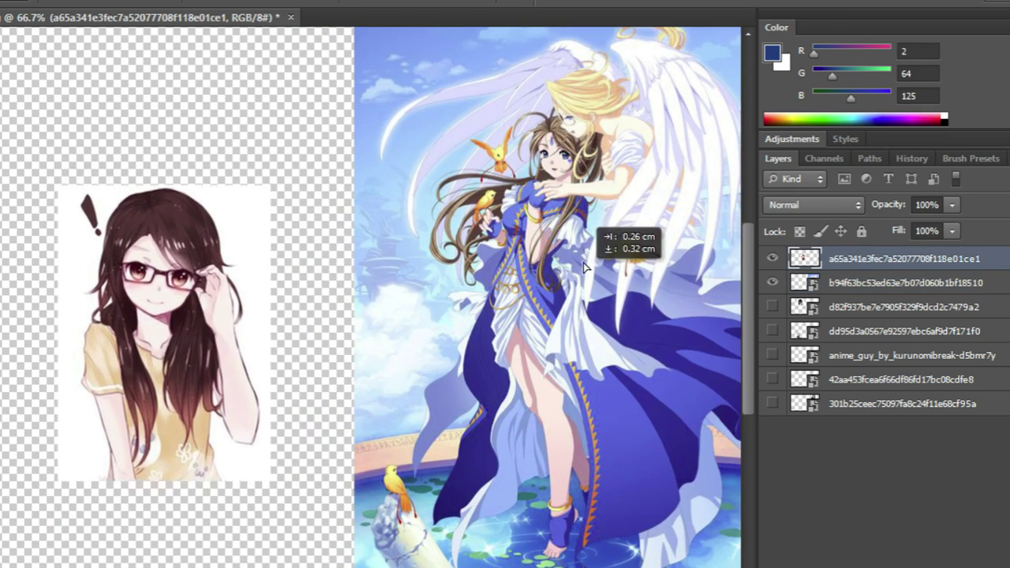
drag(584, 267, 647, 223)
drag(570, 232, 596, 331)
Readjust the positions of the girl's image and the winged couple's image, keeping them side by side.
key(alt+])
drag(602, 298, 550, 360)
drag(635, 338, 600, 310)
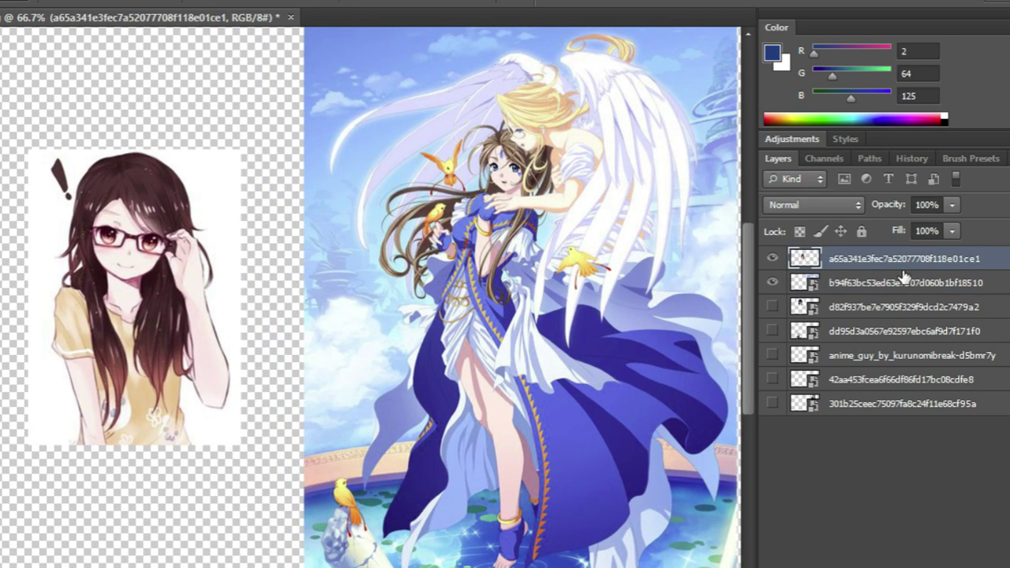
mouse_move(672, 320)
mouse_down()
mouse_move(688, 338)
mouse_move(689, 325)
mouse_up()
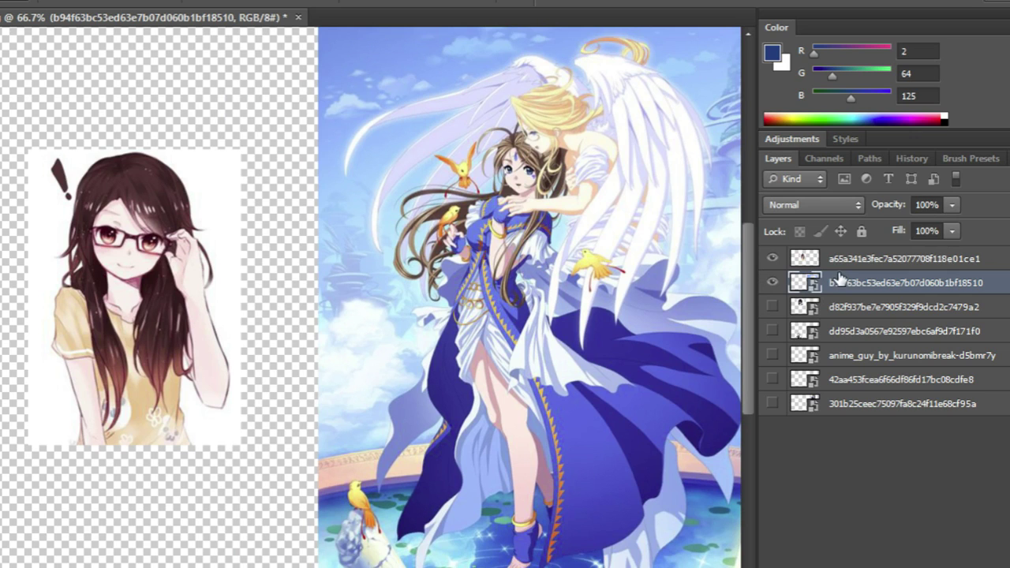
drag(594, 216, 332, 255)
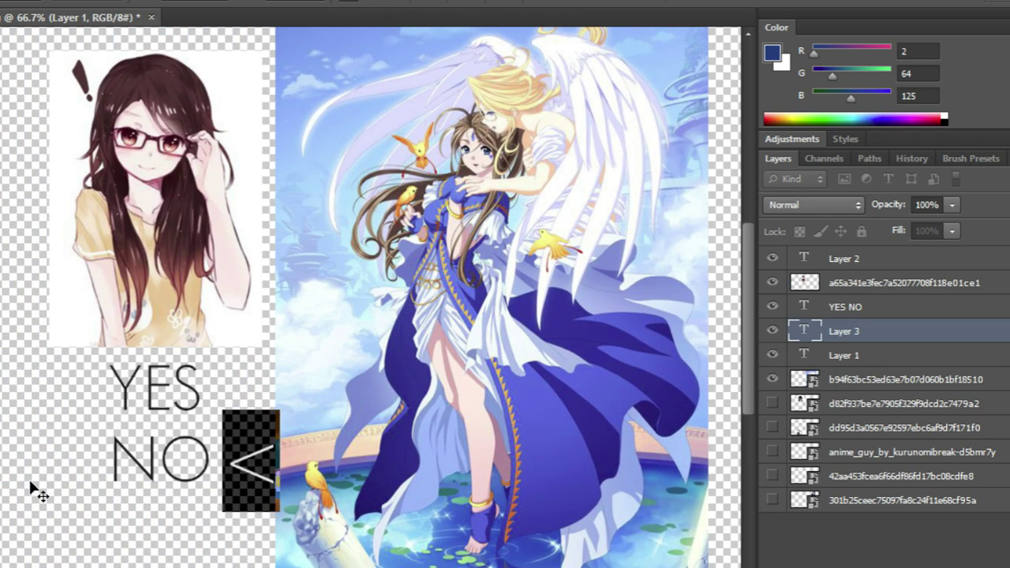
Move the girl's image slightly right and shift the winged couple's image away from and back toward her.
drag(32, 416, 46, 460)
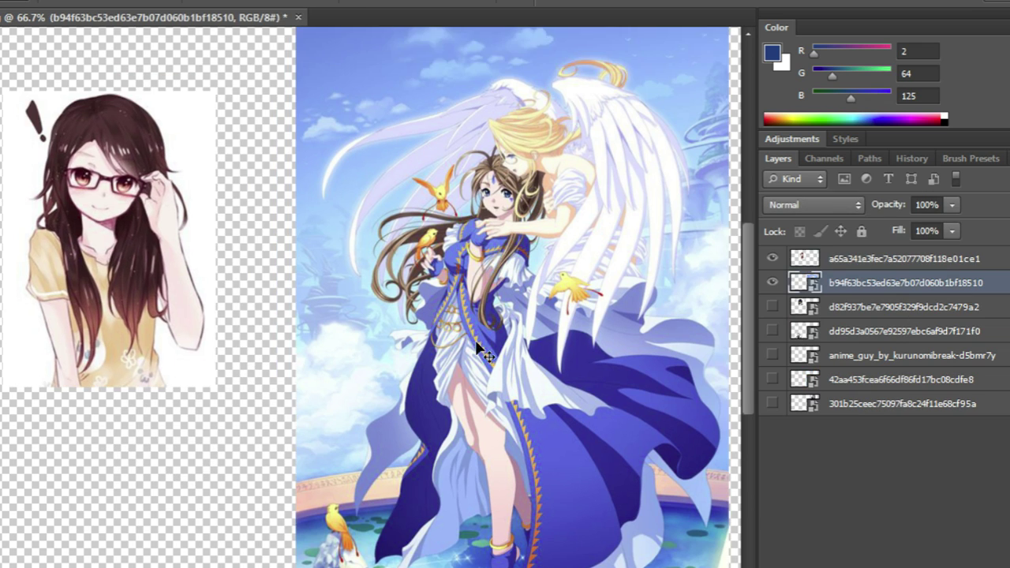
drag(371, 355, 388, 407)
click(900, 258)
drag(513, 430, 483, 433)
drag(458, 456, 592, 478)
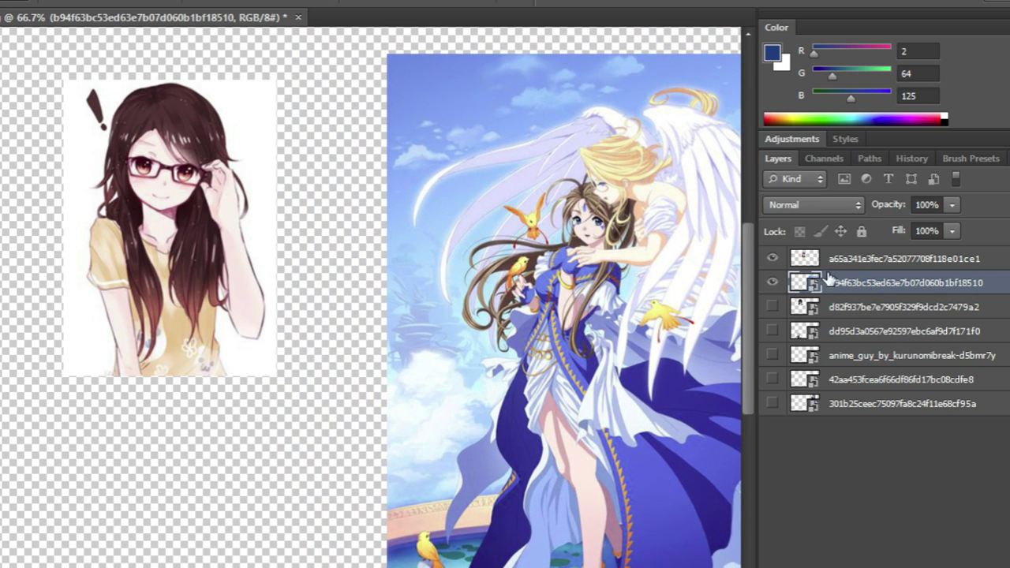
drag(600, 268, 525, 270)
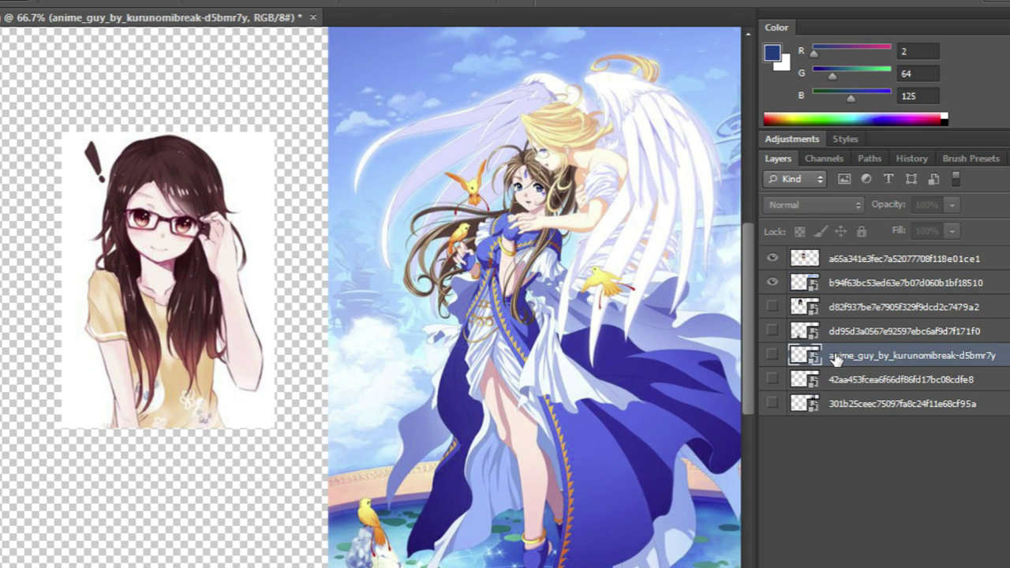
Move the winged couple's image off the canvas and place the girl's image near the middle.
drag(497, 319, 703, 567)
key(alt+bracketright)
drag(376, 266, 584, 294)
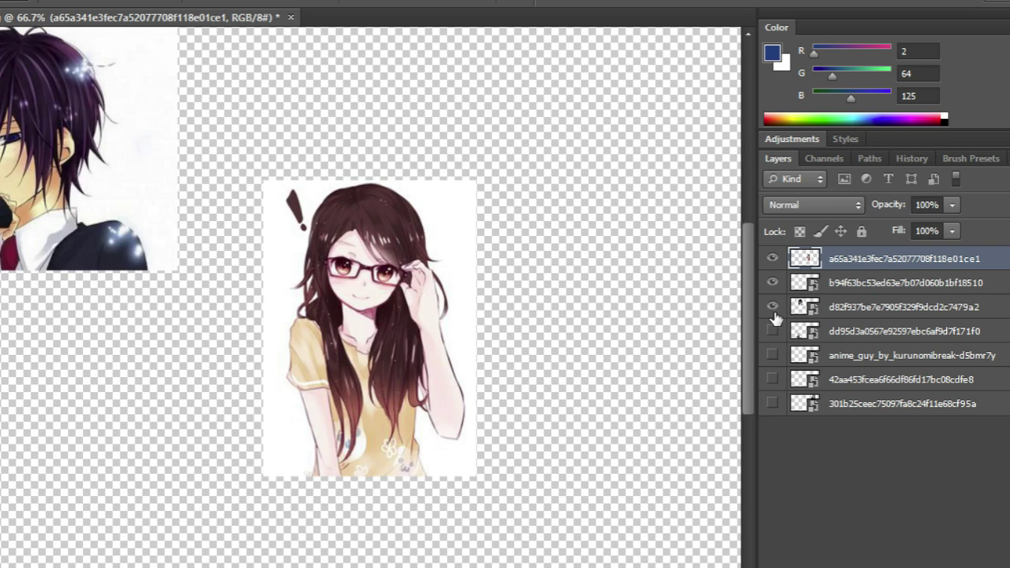
Show the purple-haired and silver-haired boys' images and move the girl's image to the right of them.
scroll(480, 524, left, 3)
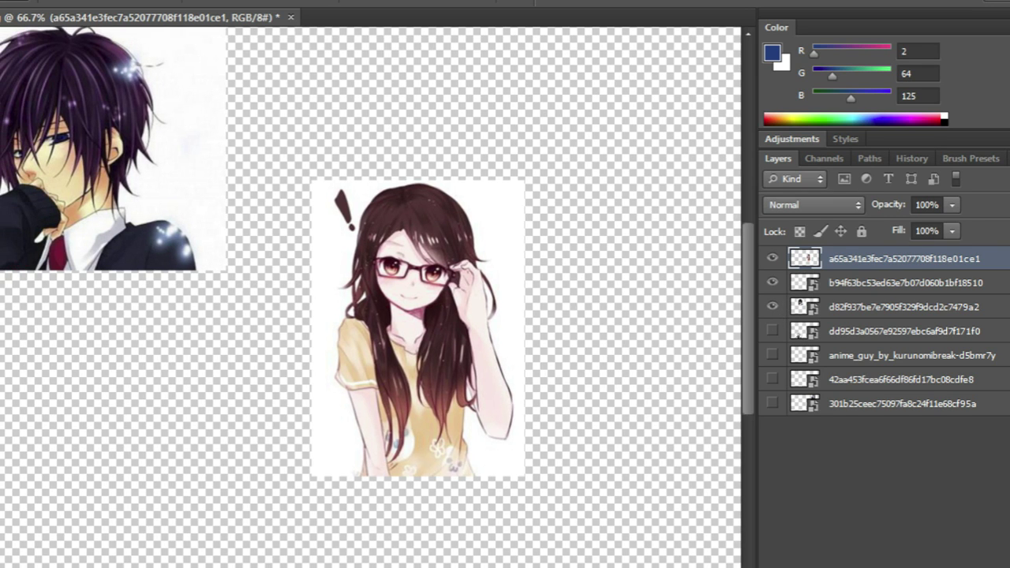
scroll(371, 297, left, 3)
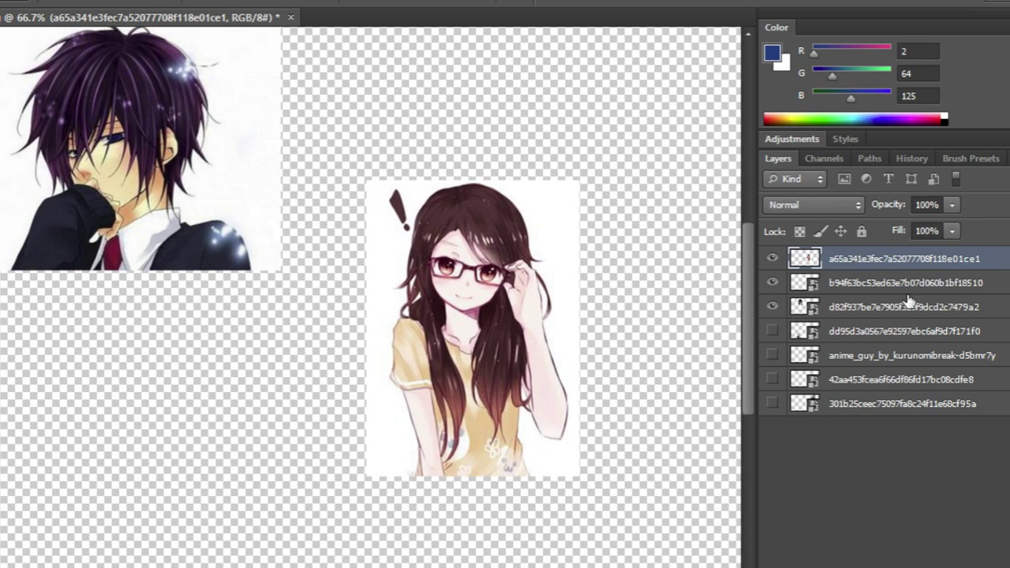
drag(372, 292, 250, 312)
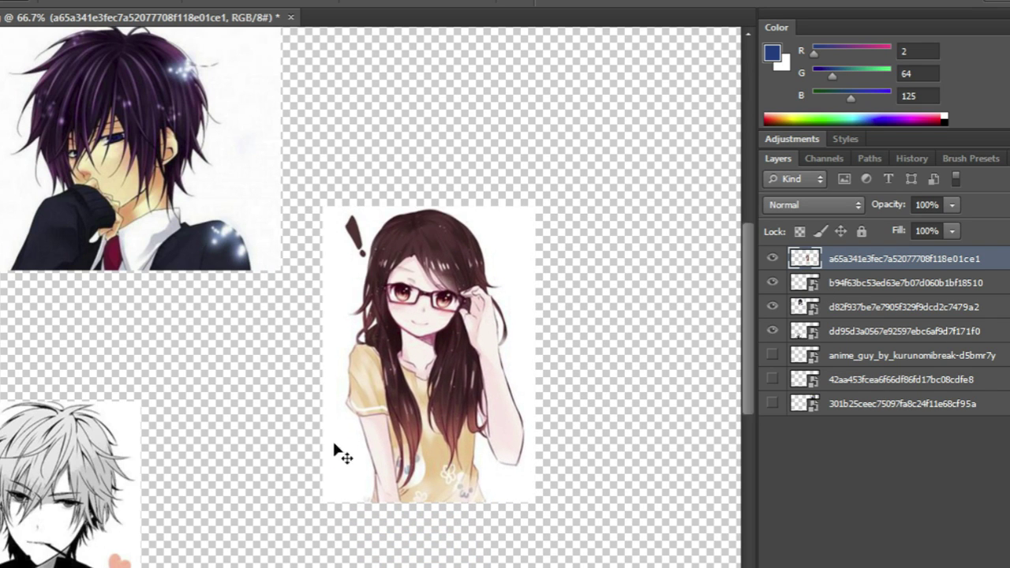
drag(335, 446, 384, 360)
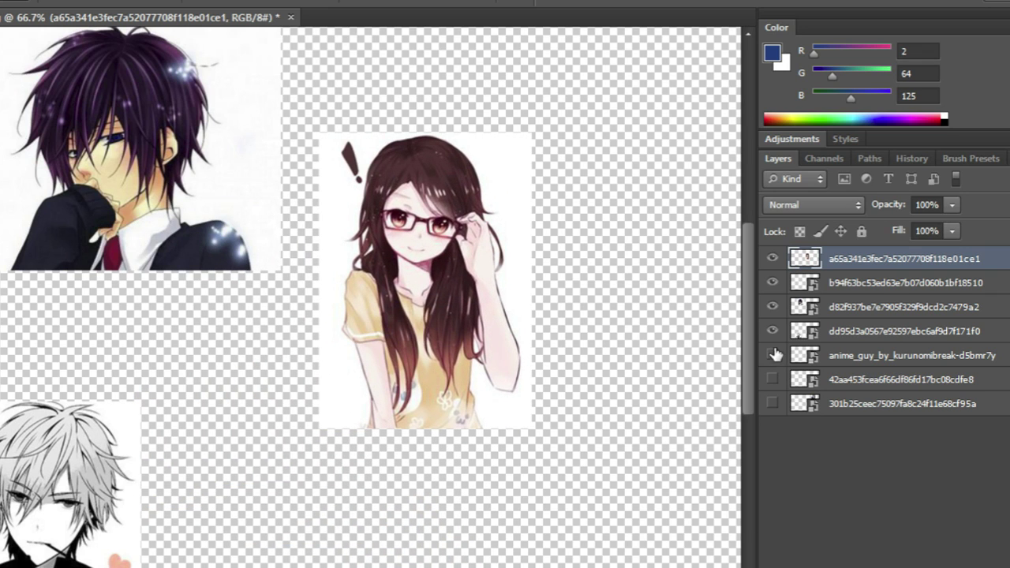
Show the remaining boys' images and position the girl's image in the middle of the group.
drag(545, 368, 658, 466)
drag(688, 493, 600, 459)
drag(622, 365, 541, 377)
click(780, 403)
click(845, 405)
drag(591, 275, 604, 342)
click(876, 282)
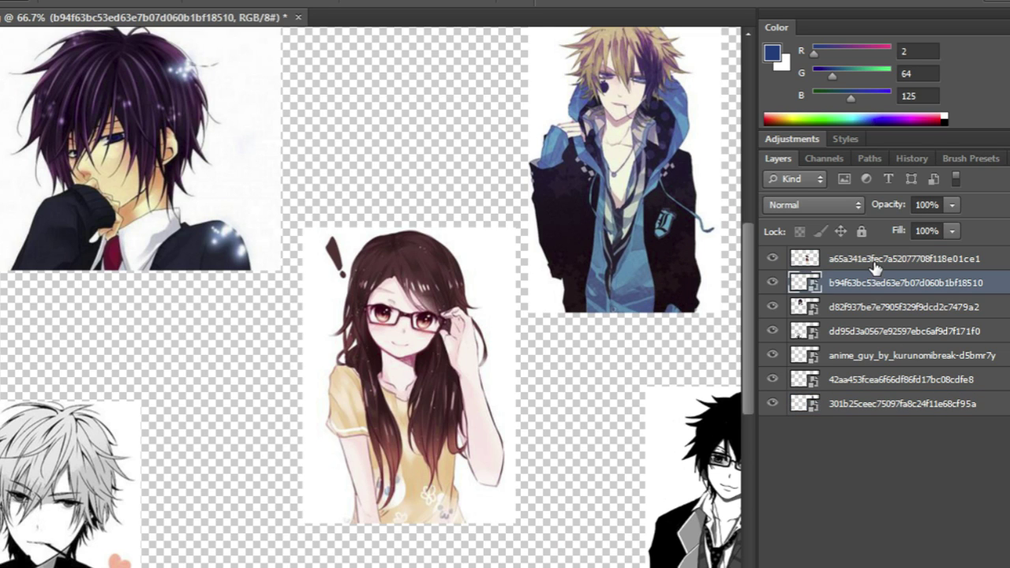
Move the girl's image right toward the blond boy and shift the blond boy's image downward.
click(875, 259)
drag(482, 303, 557, 380)
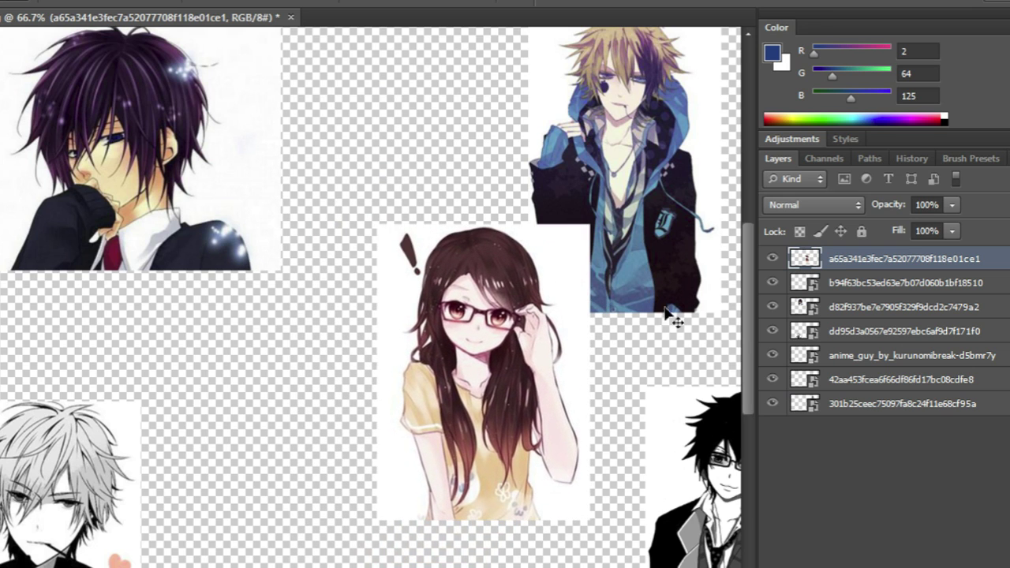
click(825, 385)
click(832, 404)
drag(540, 267, 576, 442)
Hide every image except the girl's and the blond boy's, and move the girl's image up beside him.
click(773, 381)
drag(776, 355, 775, 280)
click(900, 258)
drag(570, 273, 591, 196)
click(862, 402)
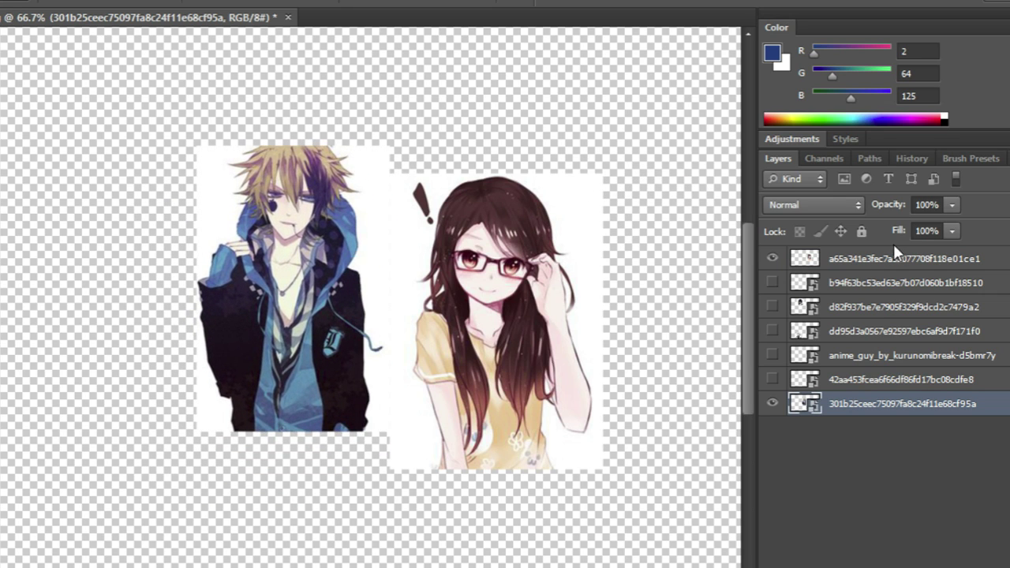
Move the blond boy's and the girl's images off the canvas so that it is empty.
click(902, 259)
drag(672, 196, 642, 218)
click(838, 404)
drag(591, 317, 651, 493)
click(892, 405)
drag(591, 413, 419, 521)
click(861, 269)
drag(381, 373, 111, 553)
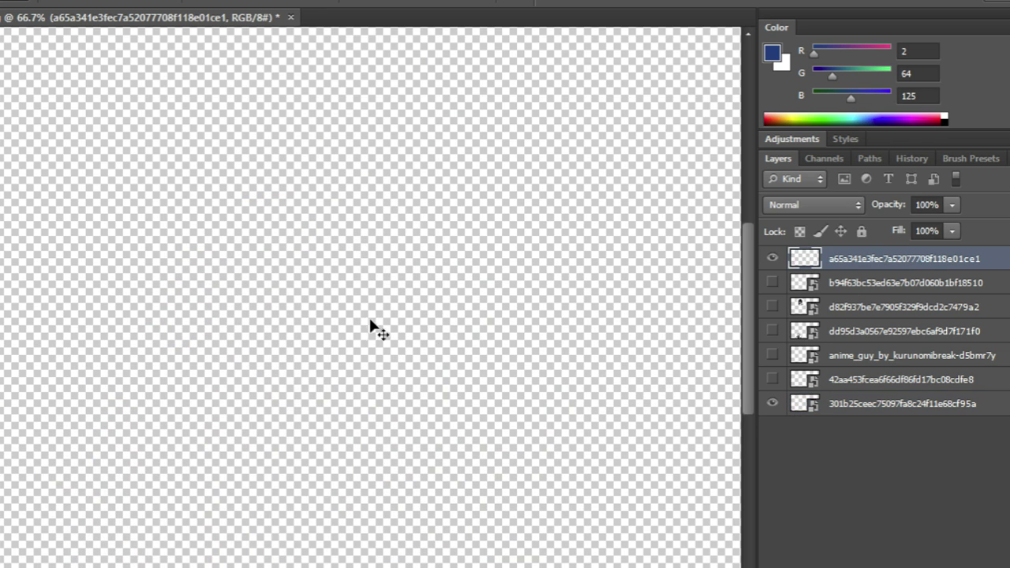
Add a script-font text near the canvas top reading "PICTURES BY", "ANIME", "INSPIRED", "BY", "ANIME" on separate lines.
click(206, 106)
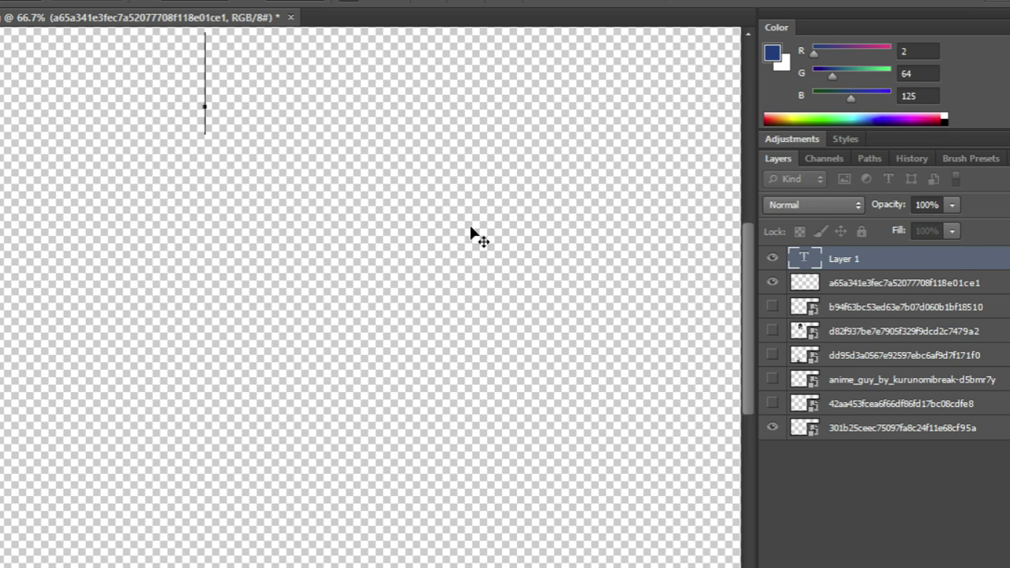
text(PICRU)
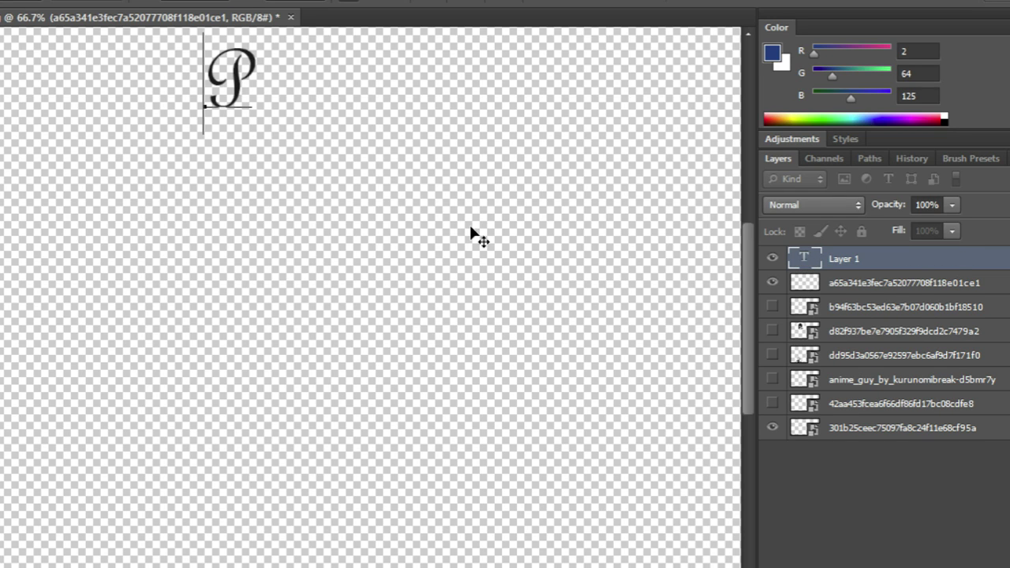
key(BackSpace)
key(BackSpace)
text(TURES BY)
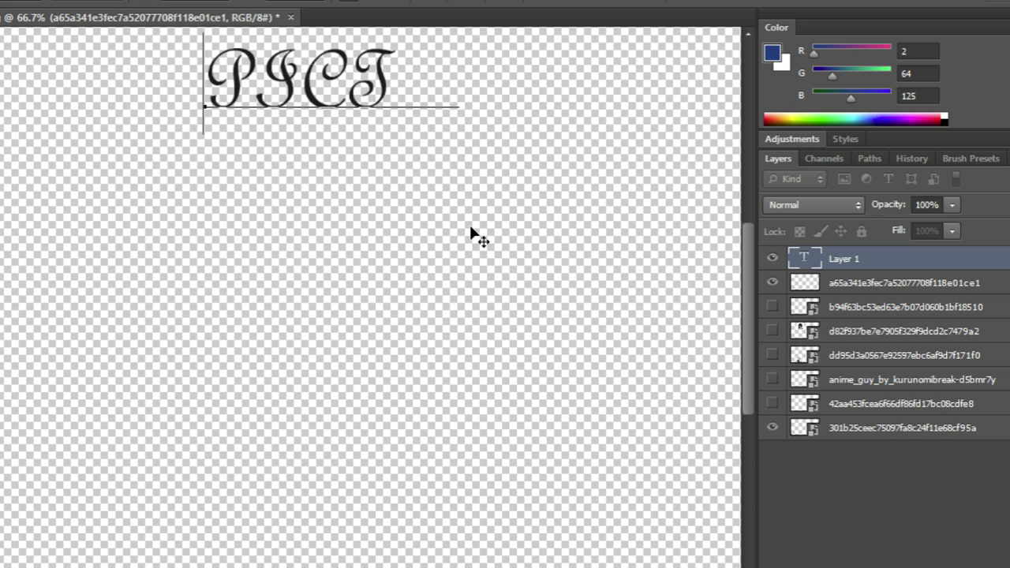
key(Return)
text(ANIME)
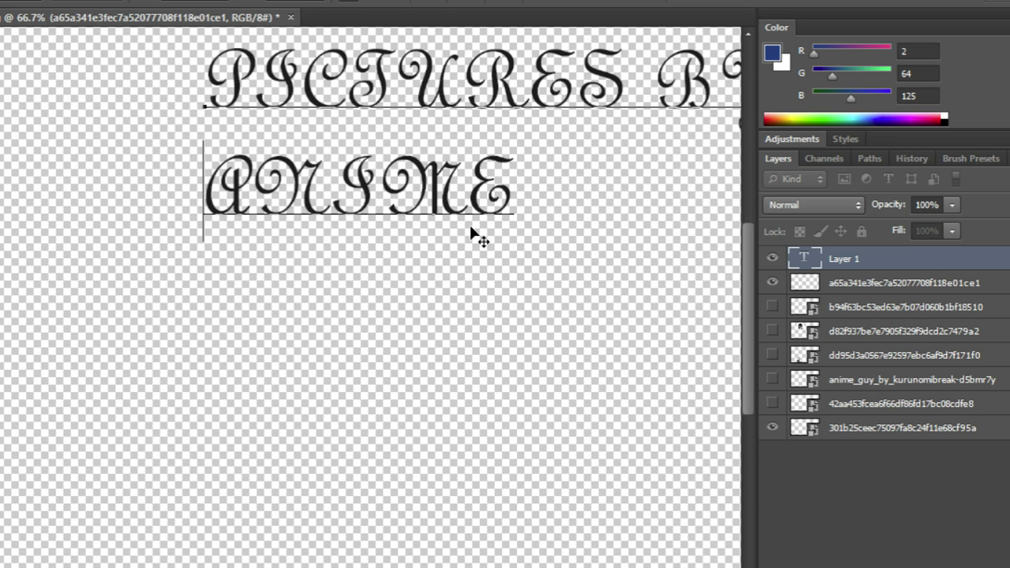
key(Return)
text(INSPIRED)
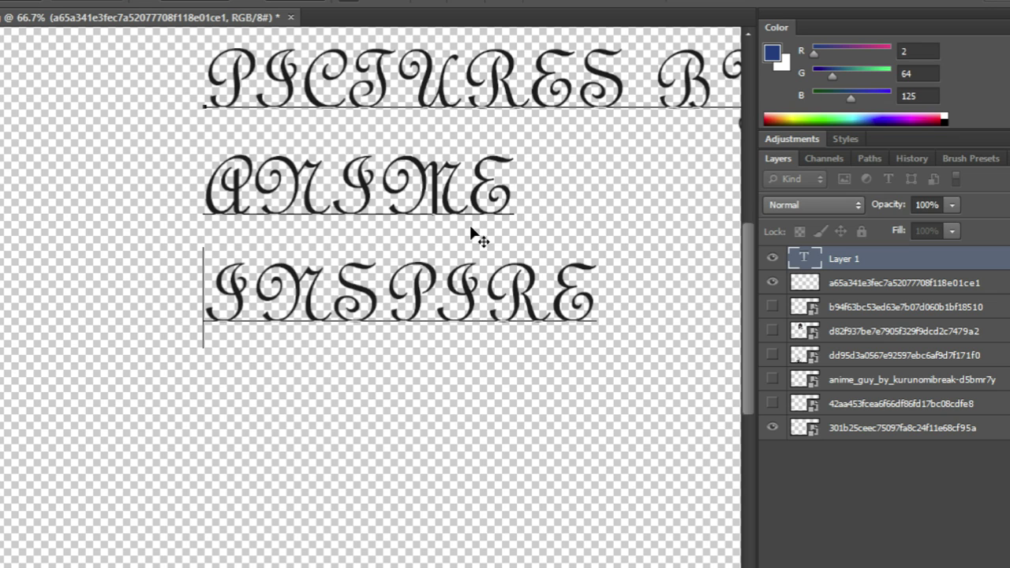
key(Return)
text(BY)
key(Return)
text(ANIME)
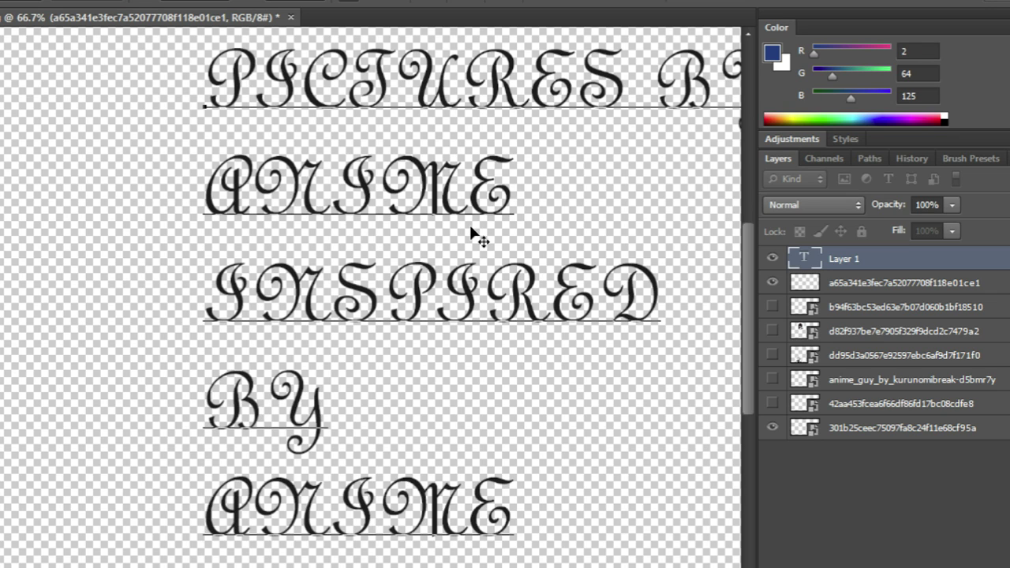
Clear the text and replace it with "goose boose" and "productions" on two lines.
key(ctrl+z)
text(g)
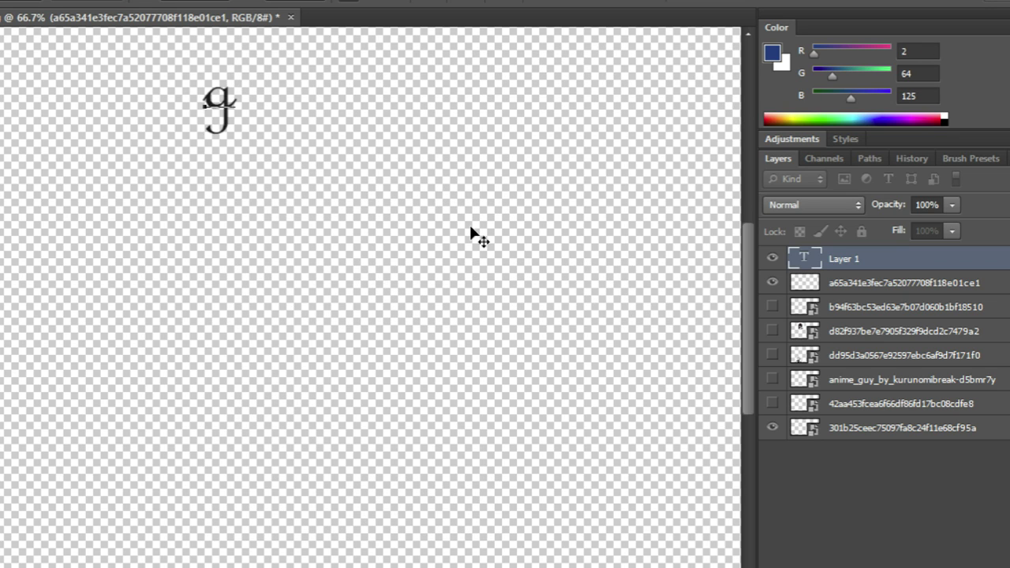
text(oose b)
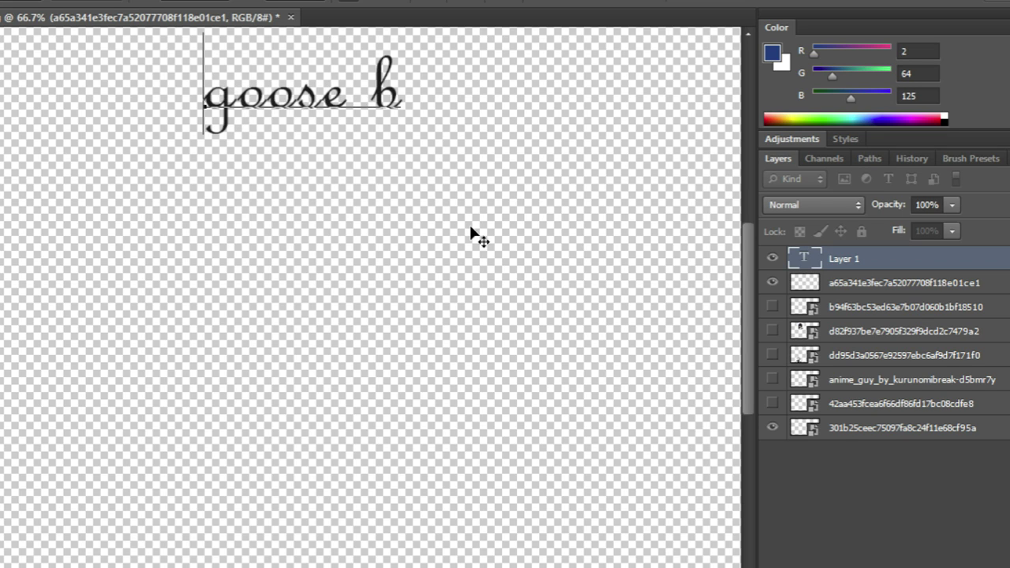
text(oose)
key(Return)
text(prod)
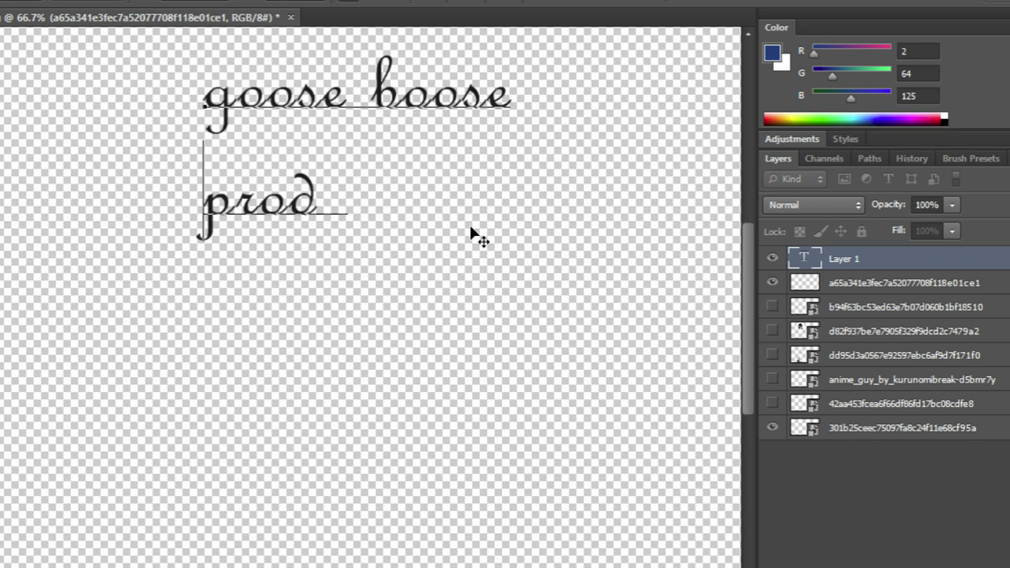
text(uctions)
Try a third line reading "3>" below "productions" and erase it.
key(Return)
text(3>)
key(Delete)
key(Delete)
text(>>)
key(Home)
key(Delete)
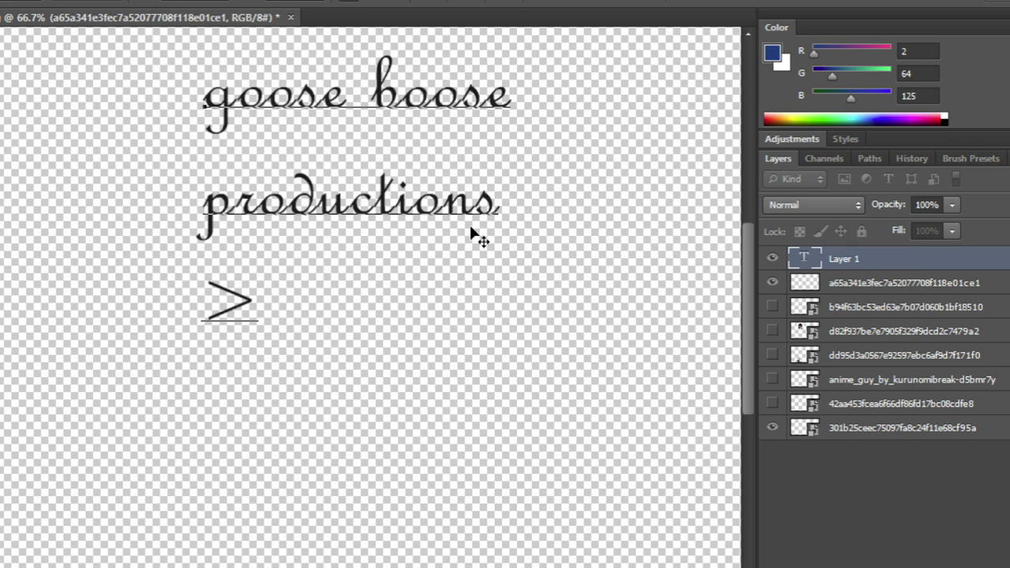
text(3)
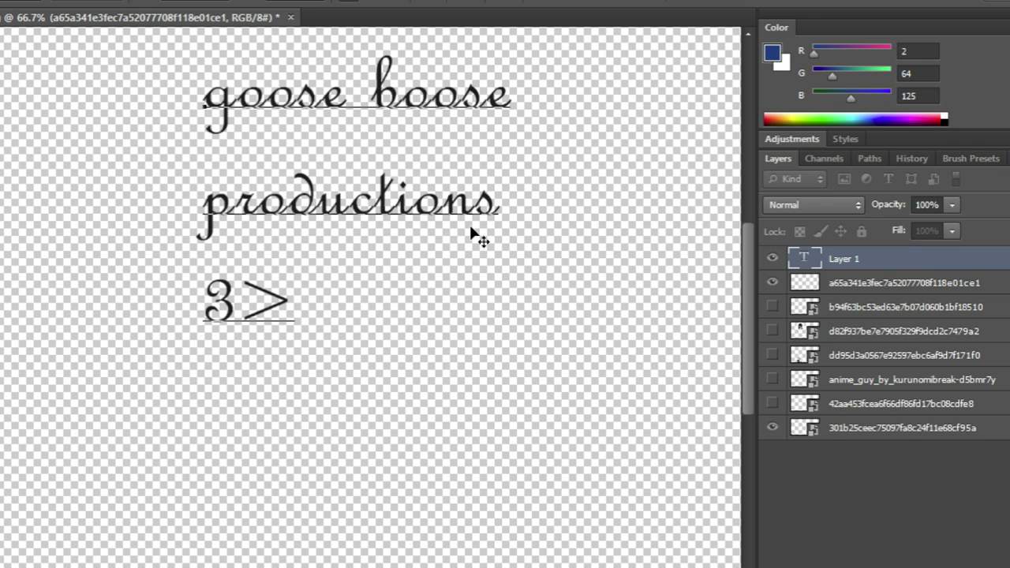
key(Delete)
key(Delete)
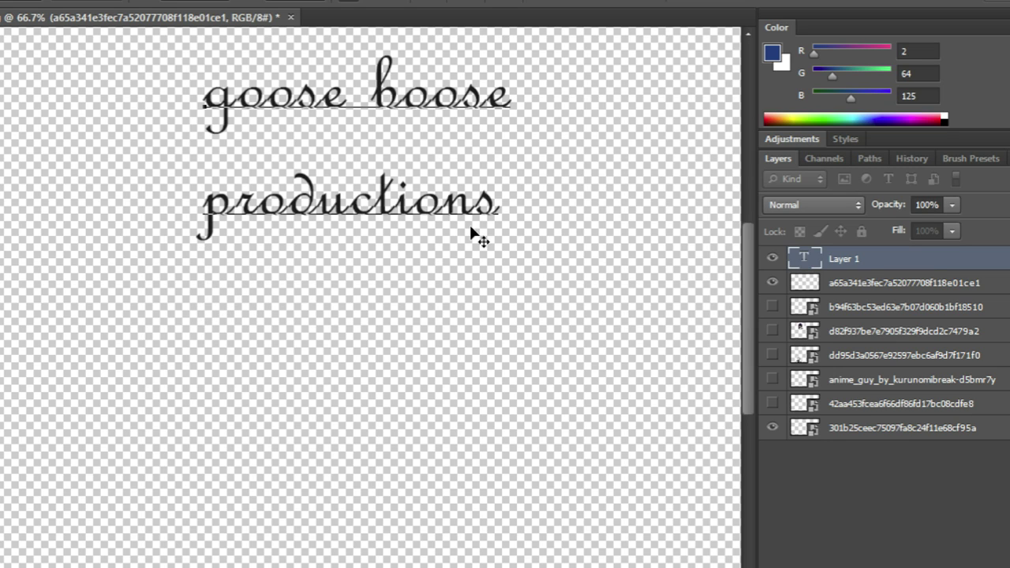